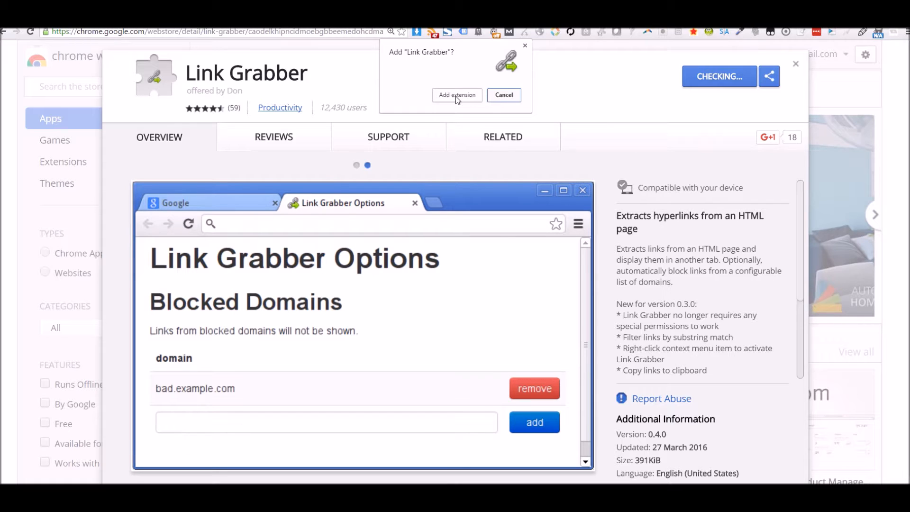
- Confirm adding the Link Grabber extension to the browser and close the installation notice
{"action": "left_click", "coordinate": [456, 98]}
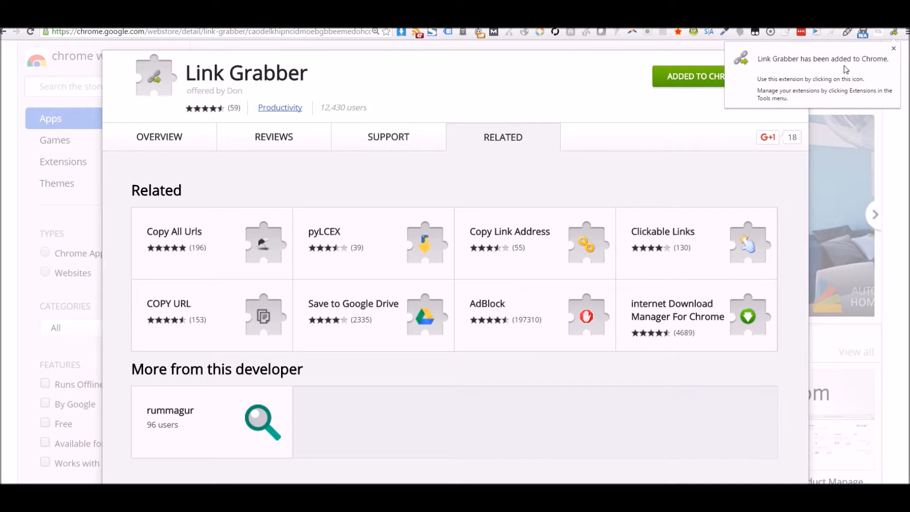
{"action": "left_click", "coordinate": [895, 49]}
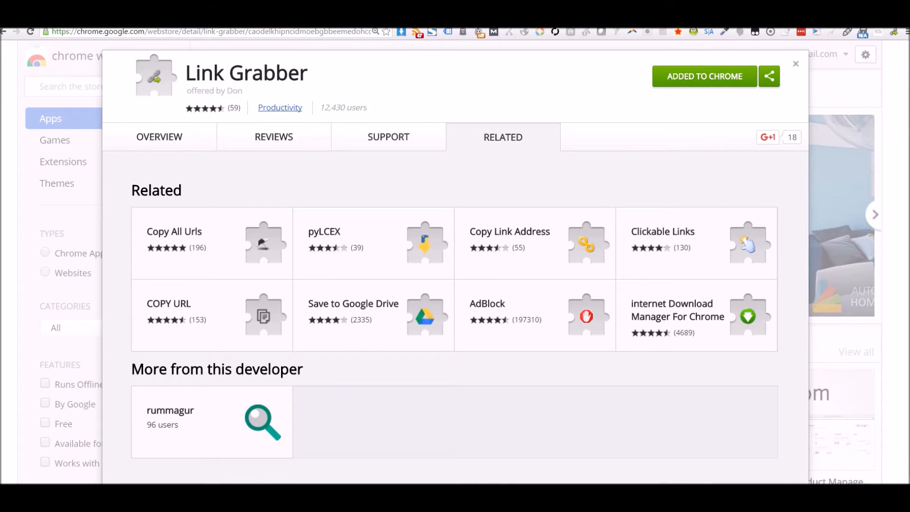
- Open google.com.au in a new browser tab
{"action": "key", "text": "ctrl+t"}
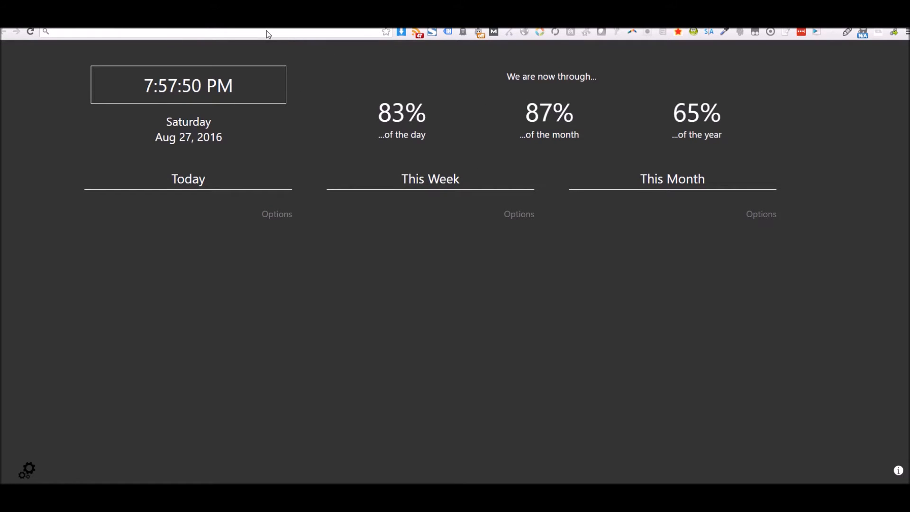
{"action": "type", "text": "goo"}
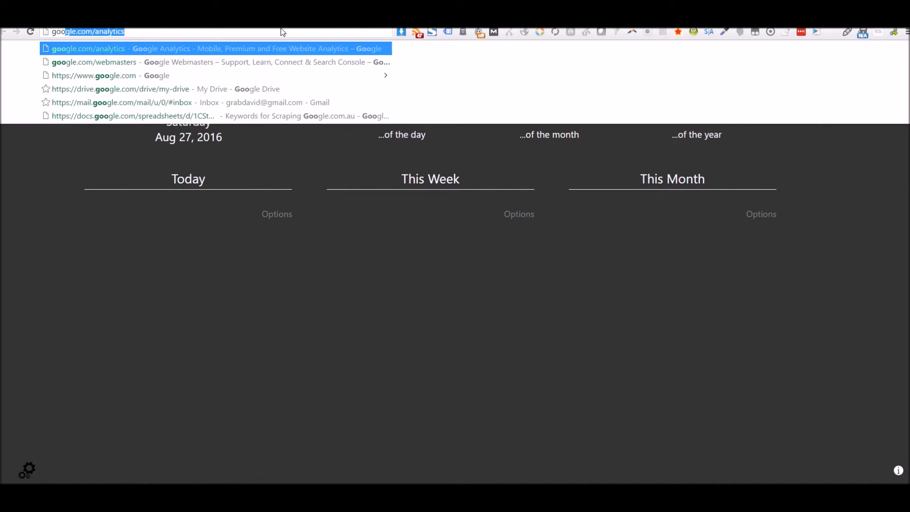
{"action": "type", "text": "gle.com"}
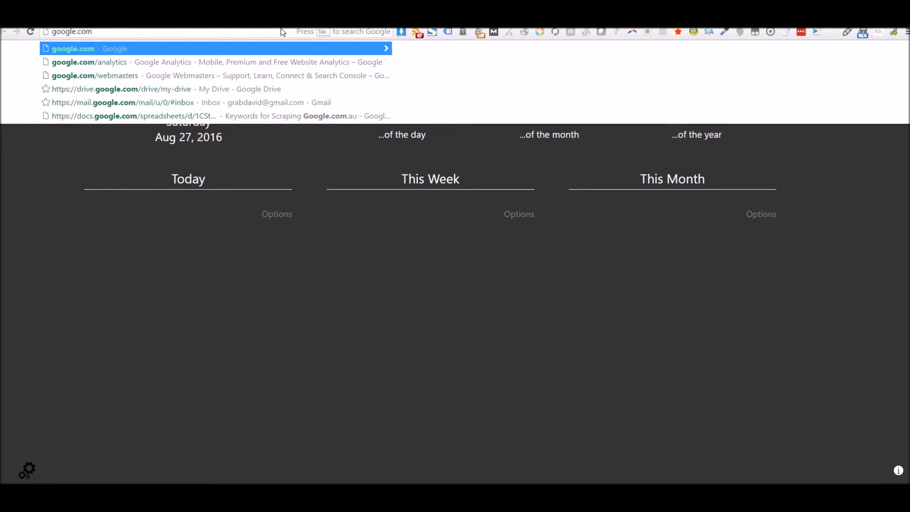
{"action": "type", "text": ".au"}
{"action": "key", "text": "Return"}
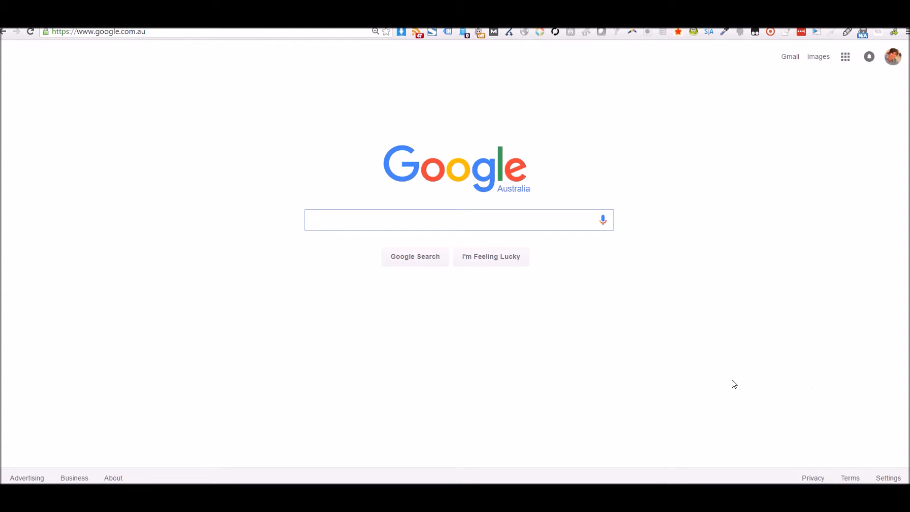
- Open Google's search settings, review the Instant predictions and results per page options, and save the preferences
{"action": "left_click", "coordinate": [890, 479]}
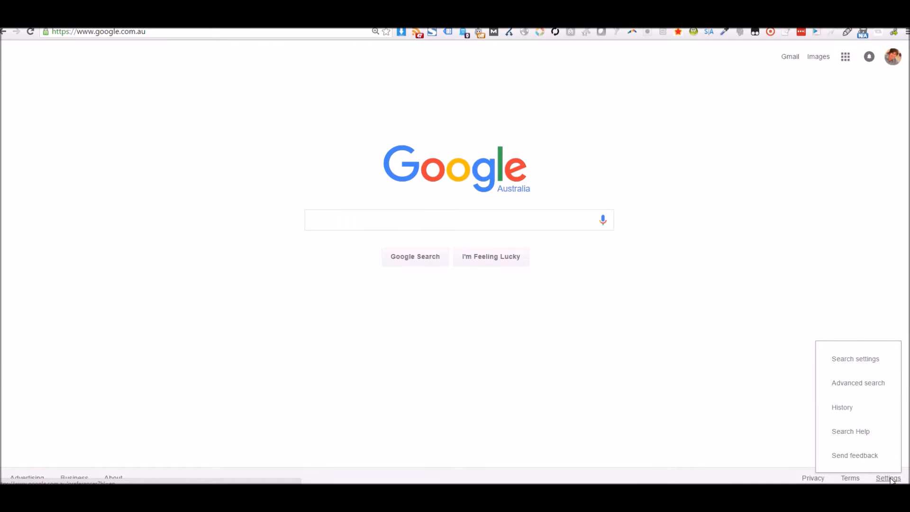
{"action": "left_click", "coordinate": [850, 362]}
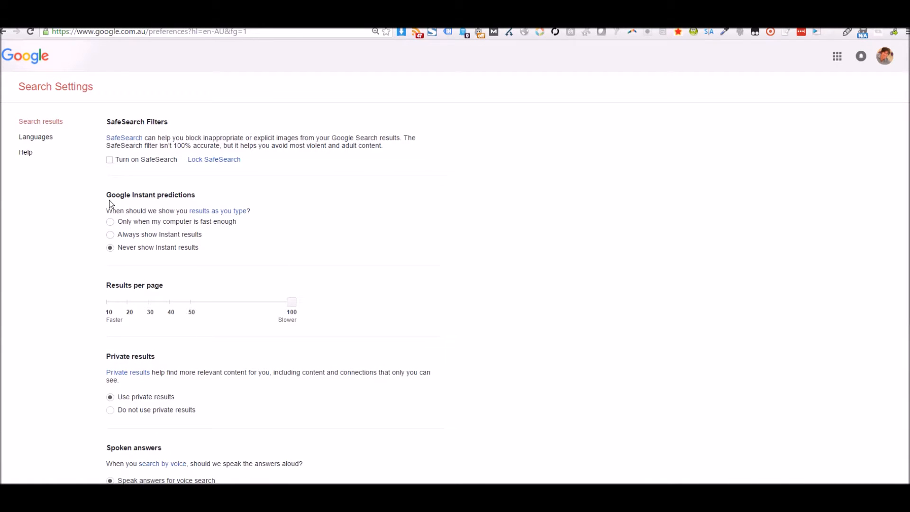
{"action": "left_click_drag", "start_coordinate": [107, 198], "coordinate": [194, 195]}
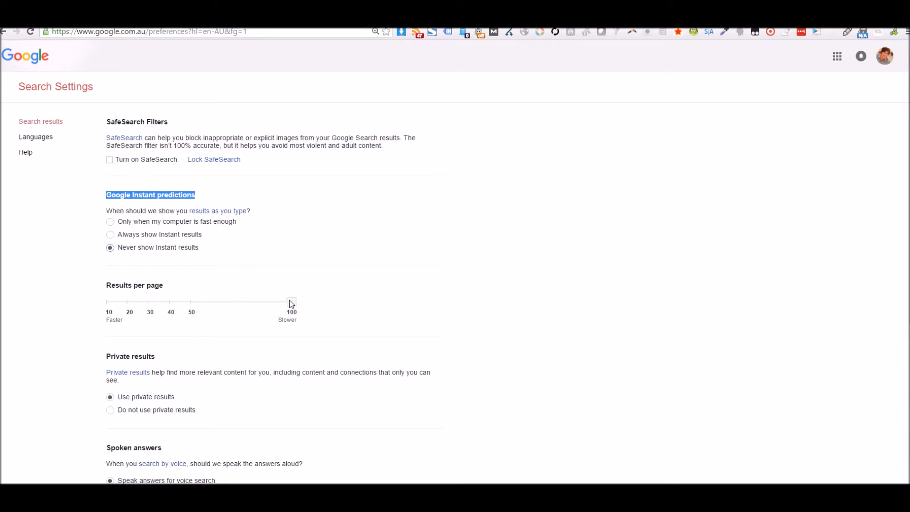
{"action": "left_click_drag", "start_coordinate": [105, 291], "coordinate": [164, 288]}
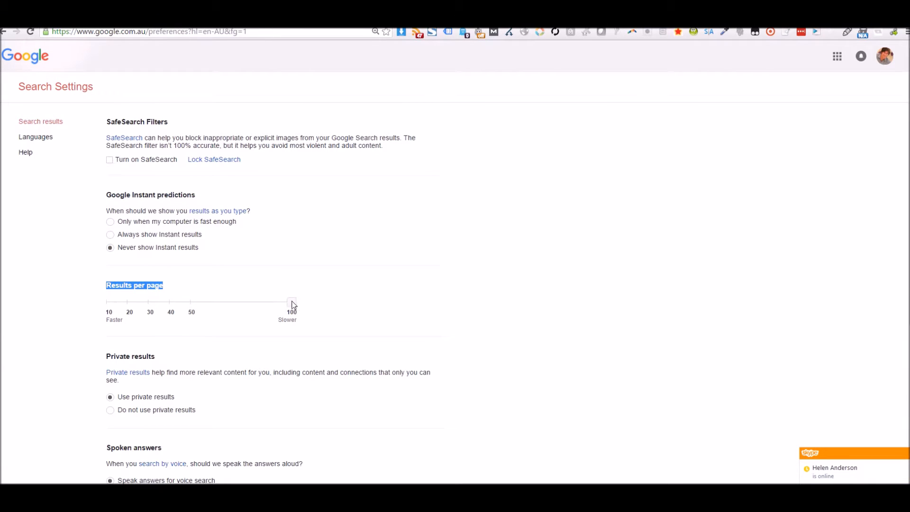
{"action": "left_click", "coordinate": [468, 255]}
{"action": "scroll", "coordinate": [469, 254], "scroll_direction": "down", "scroll_amount": 5}
{"action": "left_click", "coordinate": [380, 399]}
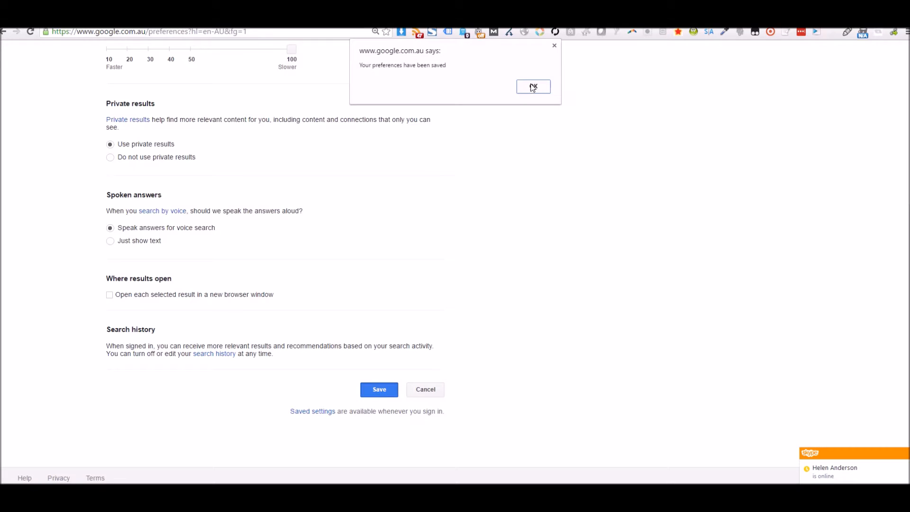
{"action": "left_click", "coordinate": [533, 87]}
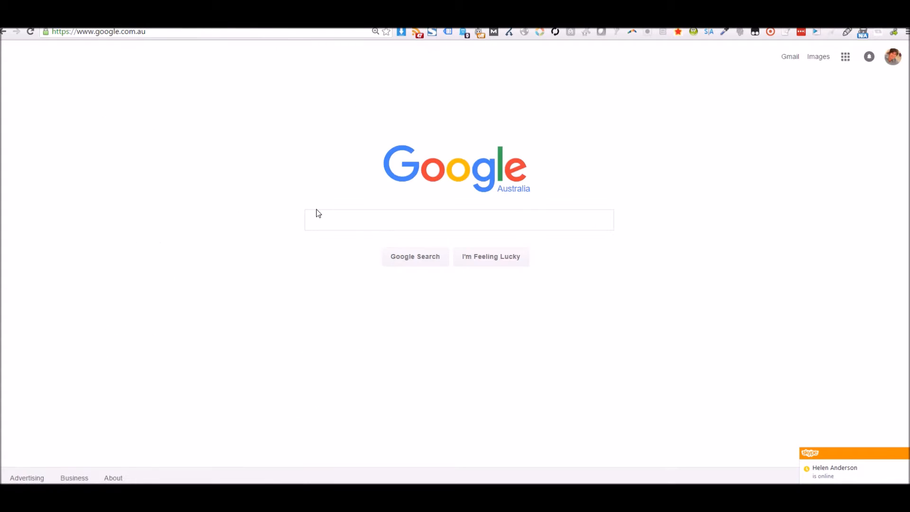
- Switch to the keyword list in Notepad and copy its first line, "site:.au sport blog"
{"action": "left_click_drag", "start_coordinate": [156, 36], "coordinate": [33, 37]}
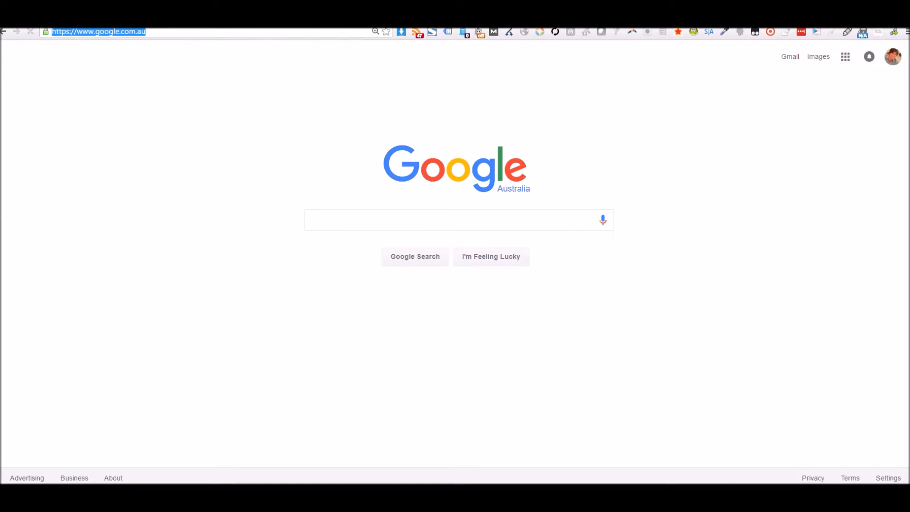
{"action": "mouse_move", "coordinate": [156, 504]}
{"action": "left_click", "coordinate": [109, 498]}
{"action": "left_click_drag", "start_coordinate": [367, 36], "coordinate": [0, 86]}
{"action": "left_click", "coordinate": [109, 498]}
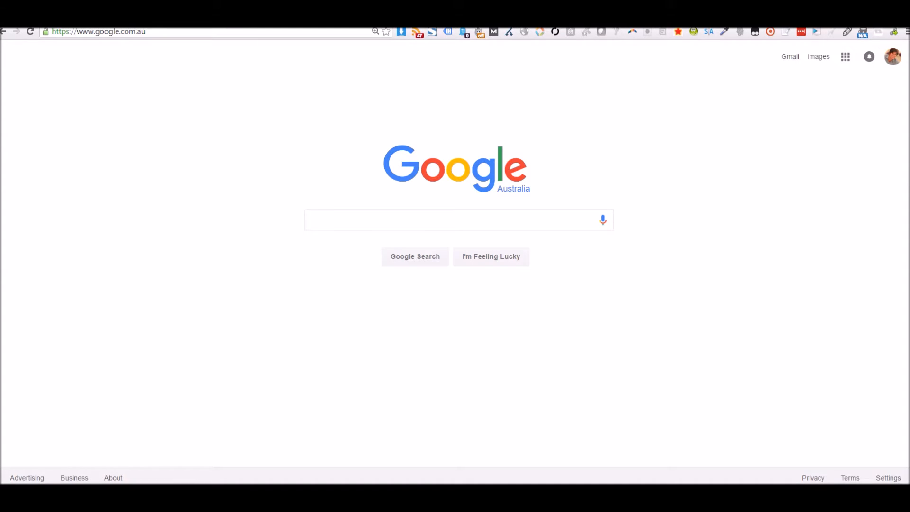
{"action": "left_click_drag", "start_coordinate": [289, 66], "coordinate": [386, 58]}
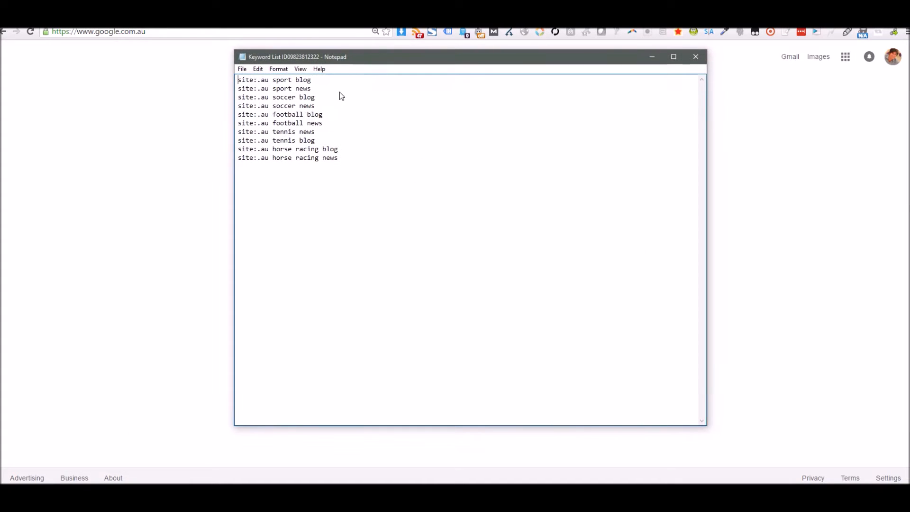
{"action": "left_click_drag", "start_coordinate": [327, 78], "coordinate": [115, 64]}
{"action": "key", "text": "ctrl+c"}
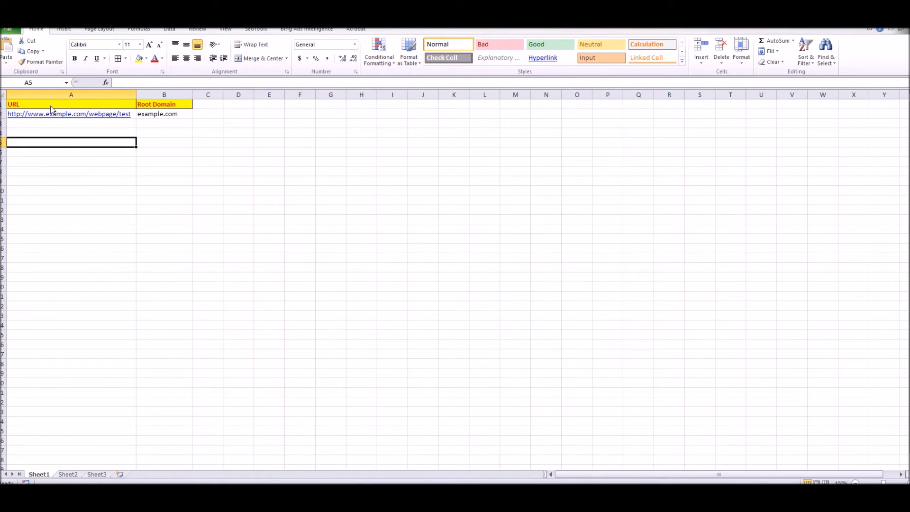
- Examine the URL and Root Domain columns and the formula in B2 of the Google URL Scrape List workbook in Excel
{"action": "left_click", "coordinate": [83, 105]}
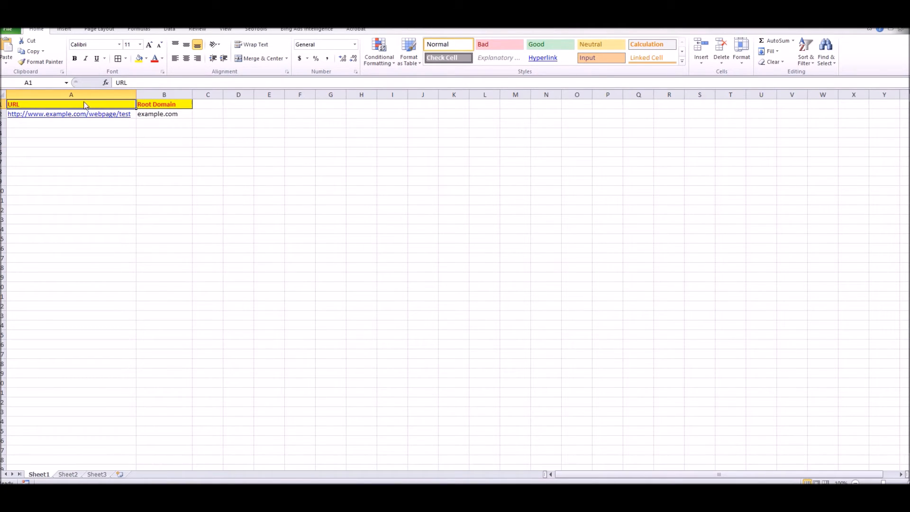
{"action": "left_click", "coordinate": [166, 105]}
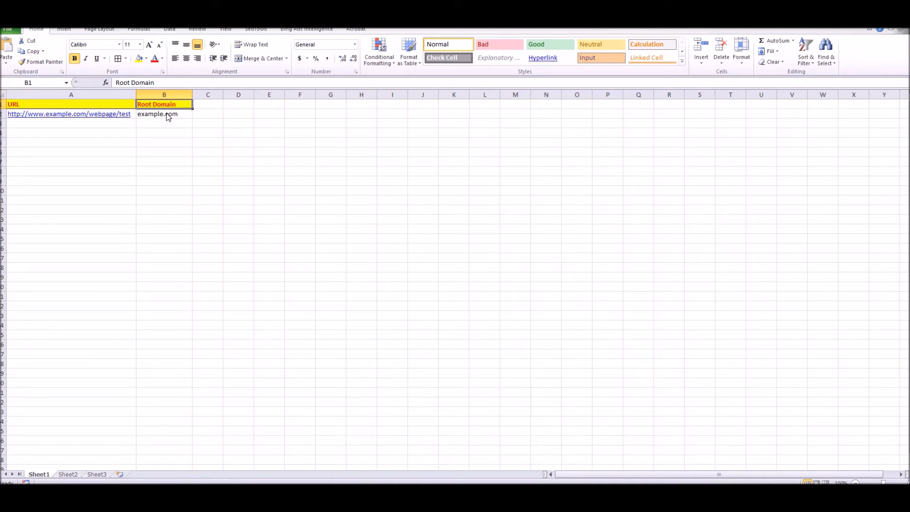
{"action": "left_click", "coordinate": [168, 115]}
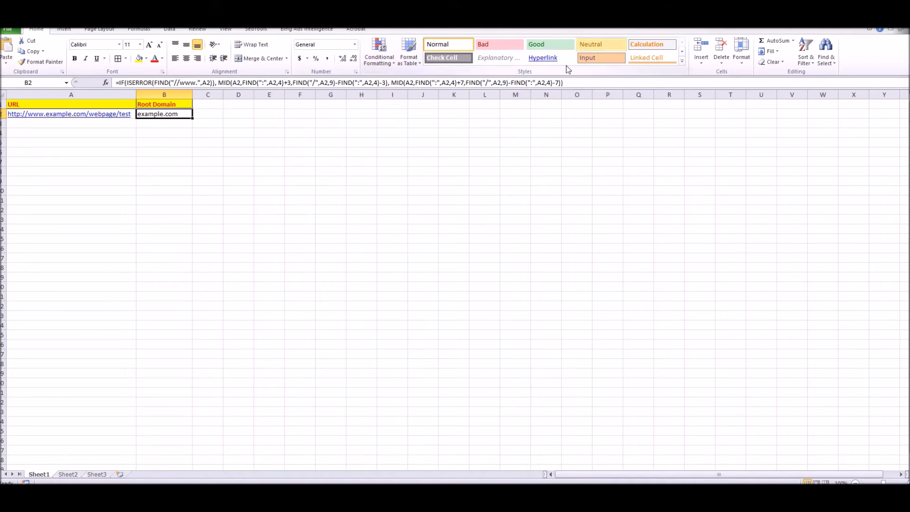
{"action": "left_click_drag", "start_coordinate": [564, 83], "coordinate": [115, 83]}
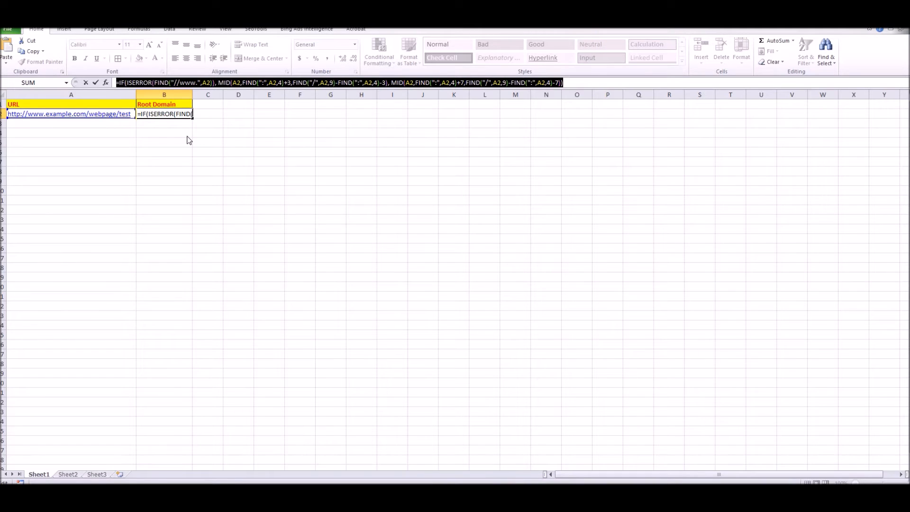
{"action": "key", "text": "Return"}
{"action": "key", "text": "Up"}
{"action": "key", "text": "Left"}
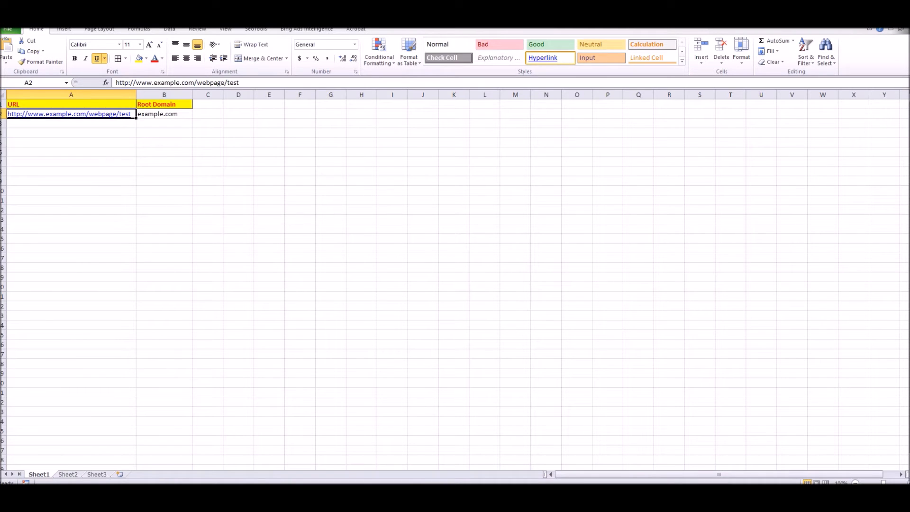
- Shrink the maximized Excel window to a smaller size and minimize it to return to the Notepad keyword list
{"action": "left_click", "coordinate": [878, 19]}
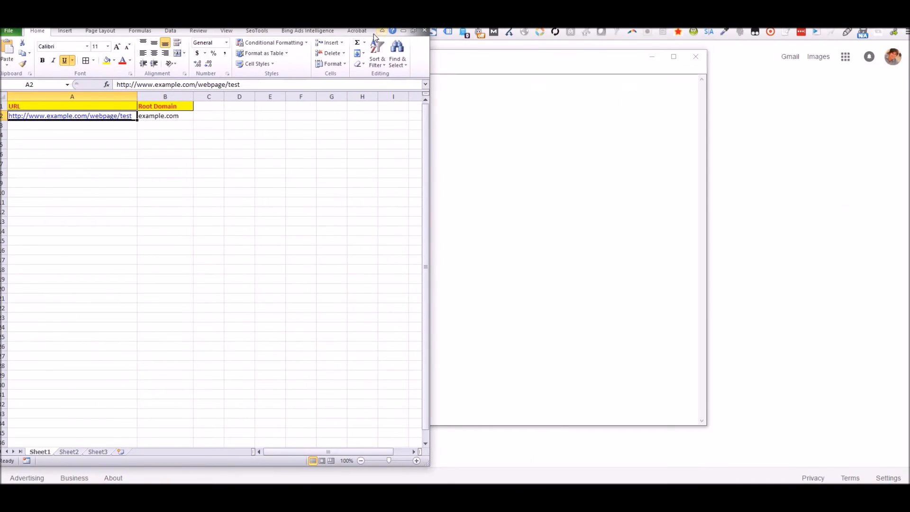
{"action": "left_click_drag", "start_coordinate": [430, 54], "coordinate": [358, 53]}
{"action": "left_click_drag", "start_coordinate": [264, 11], "coordinate": [264, 83]}
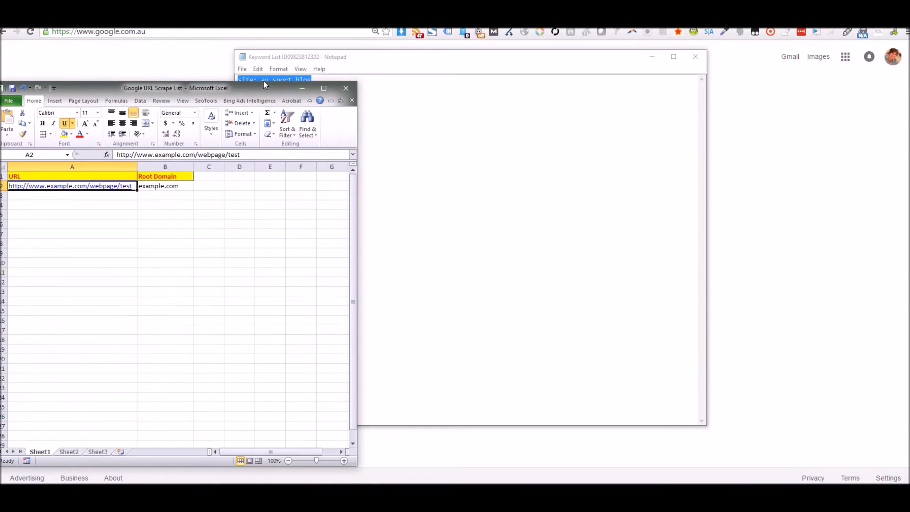
{"action": "left_click", "coordinate": [302, 85]}
{"action": "left_click", "coordinate": [342, 95]}
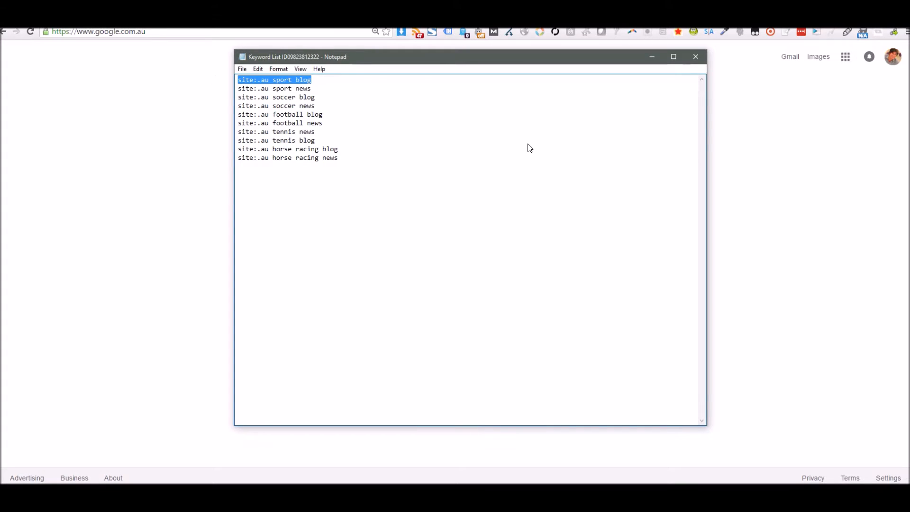
- Switch back to the Google page in Chrome and search for "site:.au sport blog" using the copied keyword
{"action": "left_click", "coordinate": [300, 89]}
{"action": "left_click", "coordinate": [94, 129]}
{"action": "left_click", "coordinate": [412, 227]}
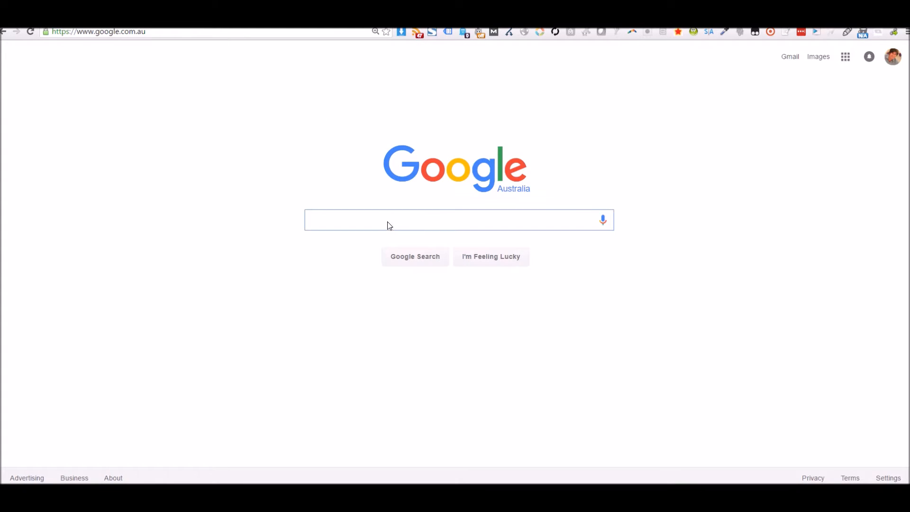
{"action": "key", "text": "ctrl+v"}
{"action": "key", "text": "Return"}
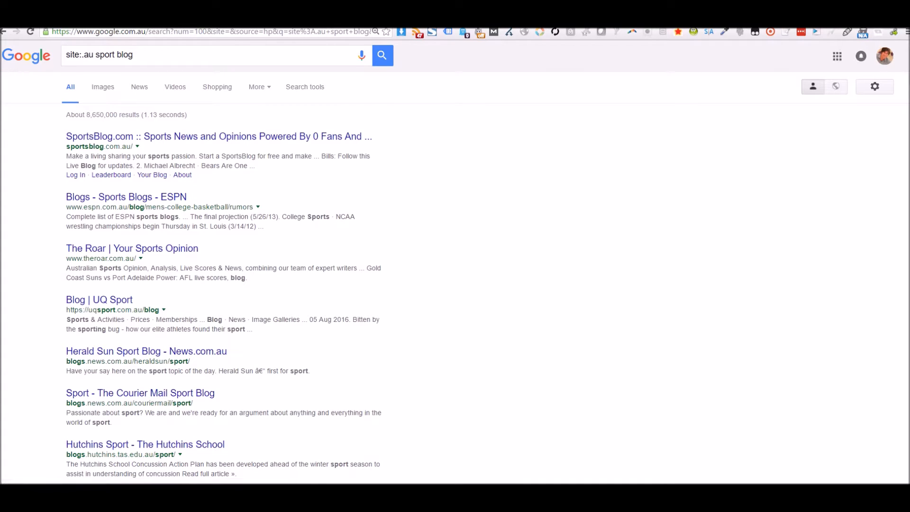
- Extract all links from the search results page with the Link Grabber extension
{"action": "left_click", "coordinate": [895, 36]}
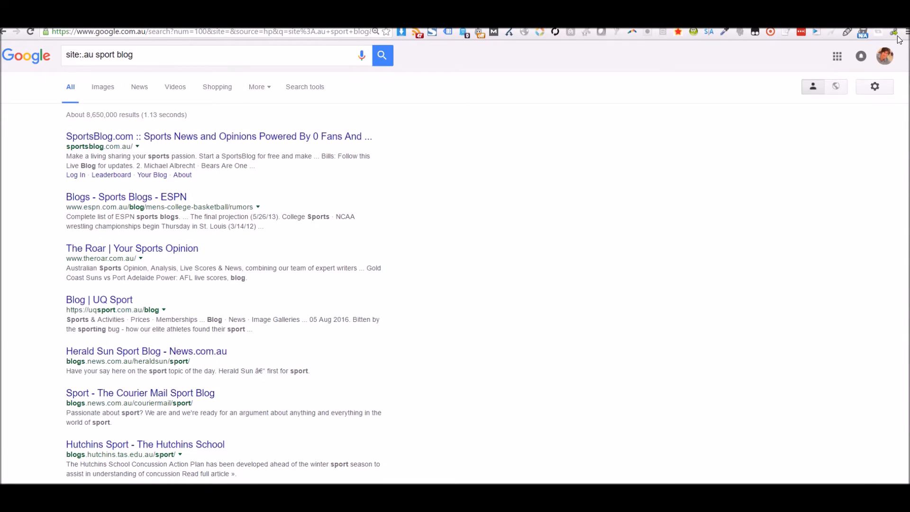
{"action": "left_click", "coordinate": [896, 34]}
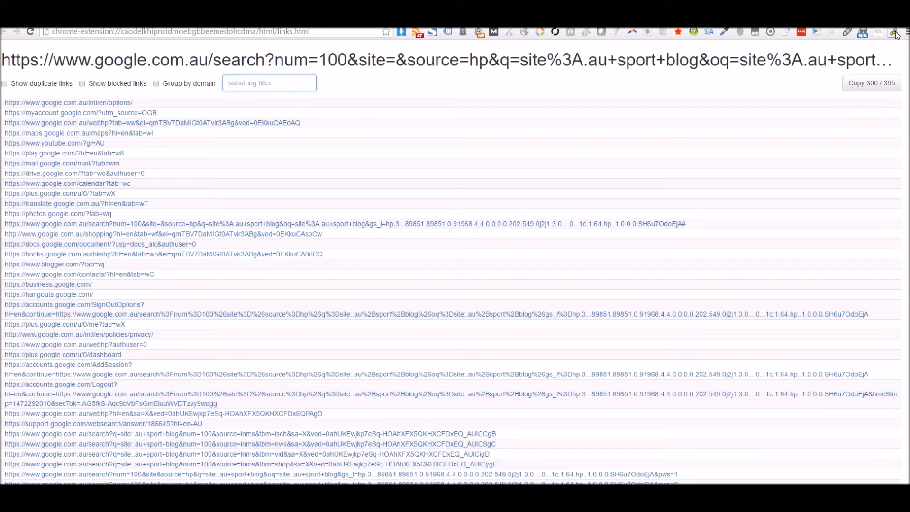
- Open the Link Grabber extension's options page with its blocked domains list
{"action": "right_click", "coordinate": [895, 35]}
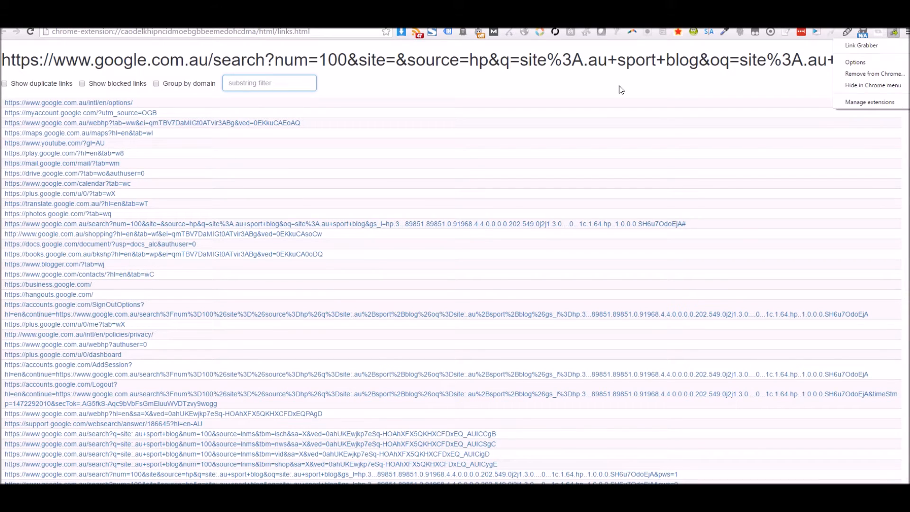
{"action": "left_click", "coordinate": [887, 66]}
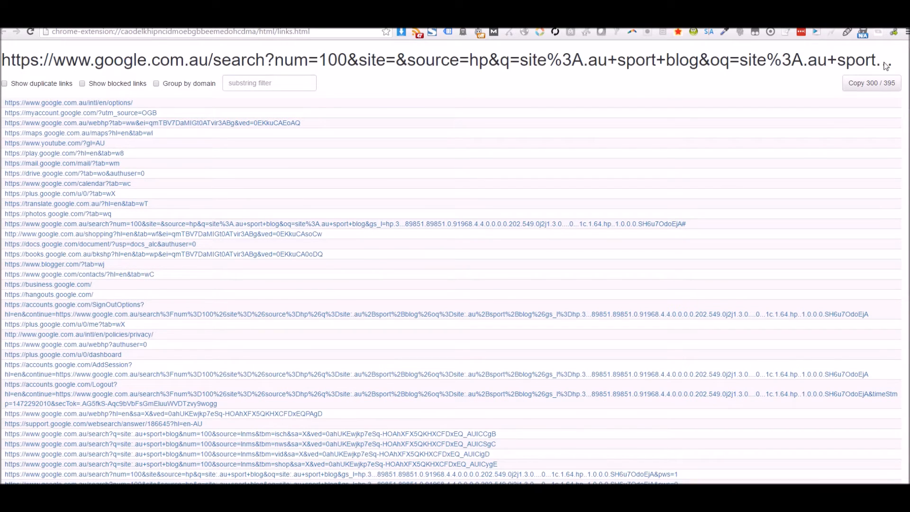
{"action": "right_click", "coordinate": [896, 35]}
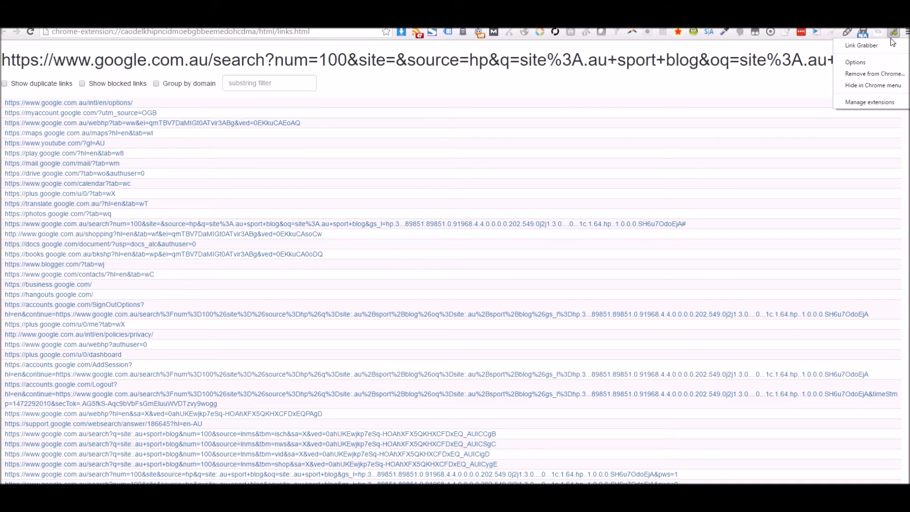
{"action": "left_click", "coordinate": [893, 33]}
{"action": "right_click", "coordinate": [894, 35]}
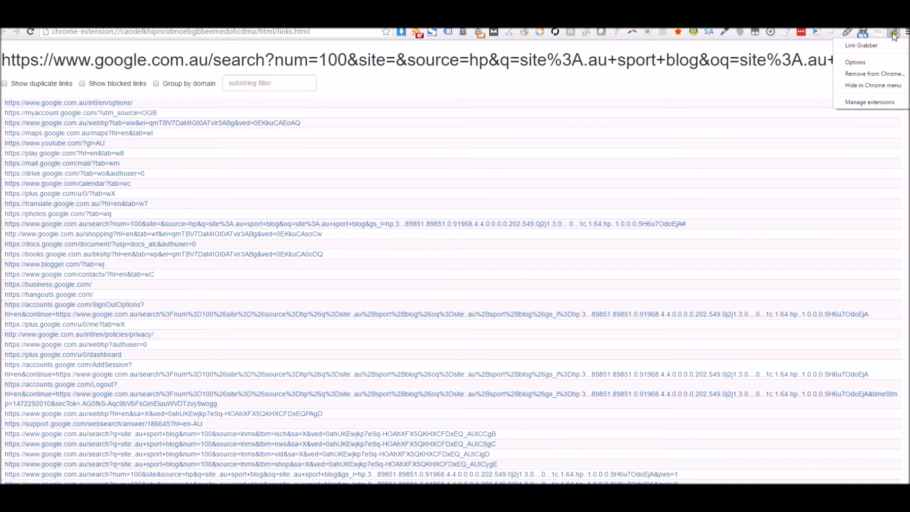
{"action": "left_click", "coordinate": [868, 65]}
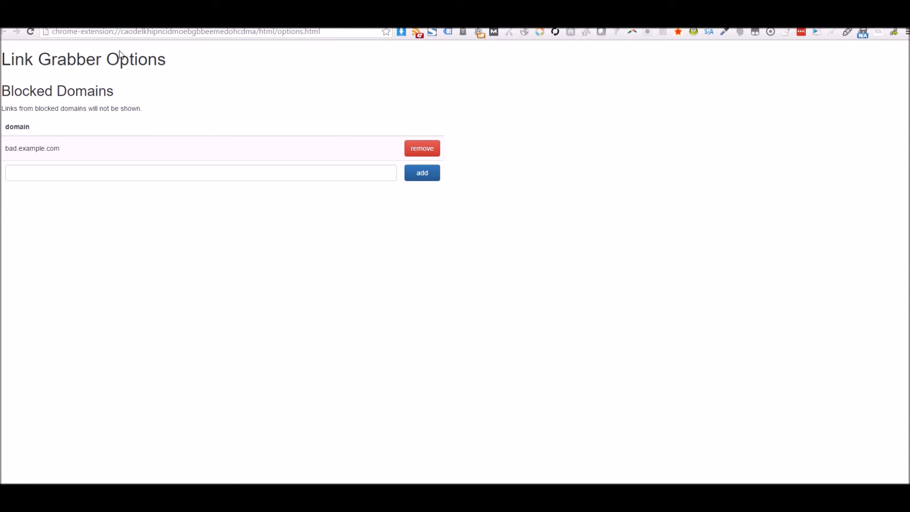
{"action": "triple_click", "coordinate": [172, 61]}
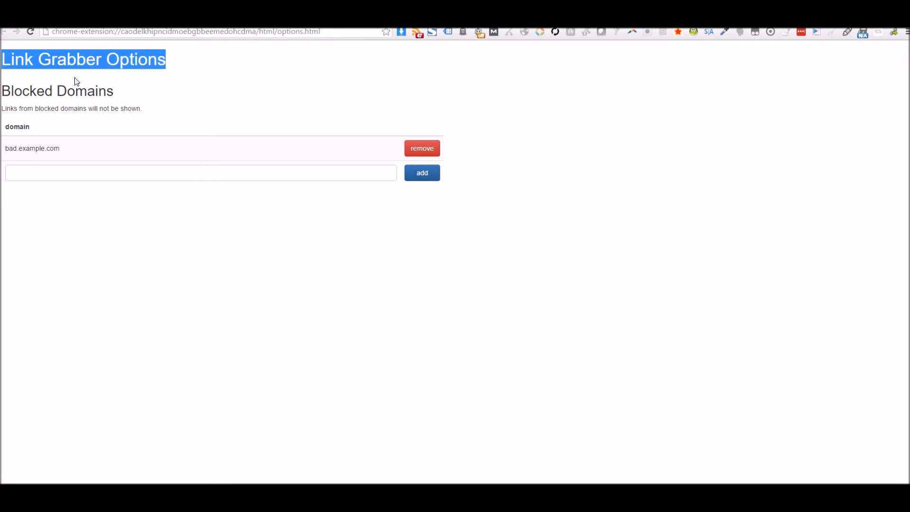
{"action": "left_click", "coordinate": [156, 95]}
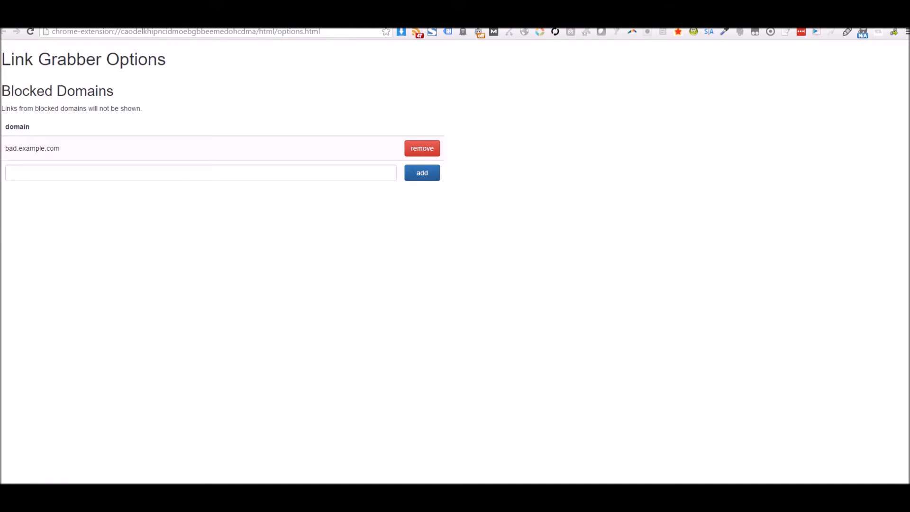
{"action": "type", "text": "www.google.com myaccount.google.com maps.google.com.au www.google.com.au www.youtube.com play.google.com mail.google.com drive.google.com plus.google.com translate.google.com.au photos.google.com docs.google.com books.google.com.au www.blogger.com business.google.com hangouts.google.com accounts.google.com support.google.com webcache.googleusercontent.com scholar.google.com.au"}
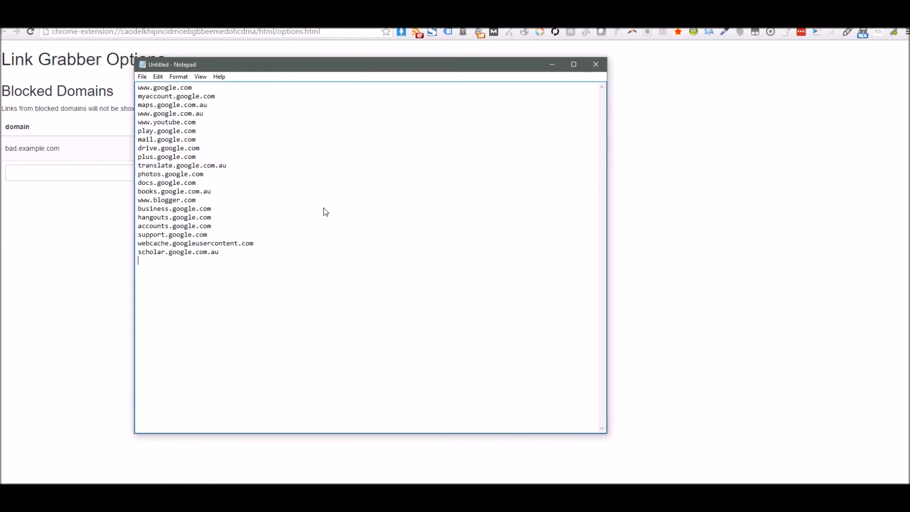
{"action": "left_click_drag", "start_coordinate": [274, 65], "coordinate": [584, 63]}
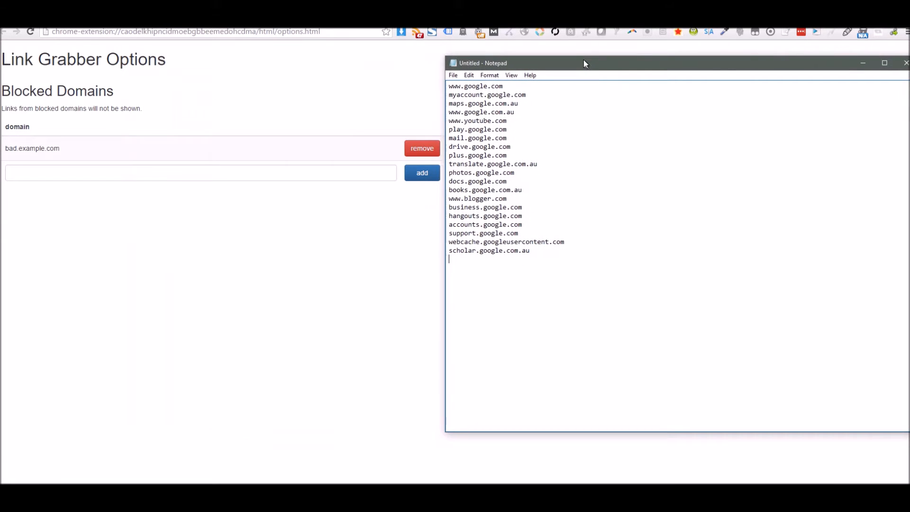
{"action": "left_click", "coordinate": [883, 15]}
{"action": "left_click_drag", "start_coordinate": [700, 75], "coordinate": [457, 29]}
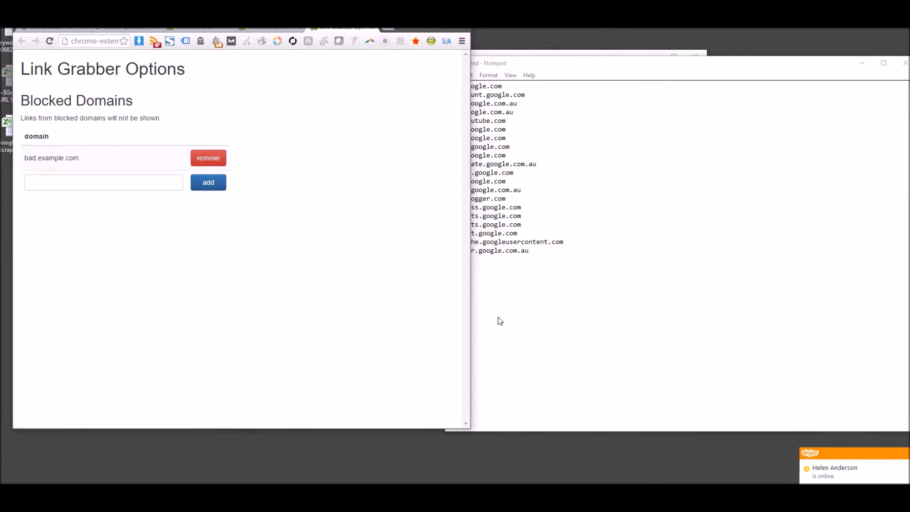
{"action": "left_click_drag", "start_coordinate": [434, 431], "coordinate": [433, 484]}
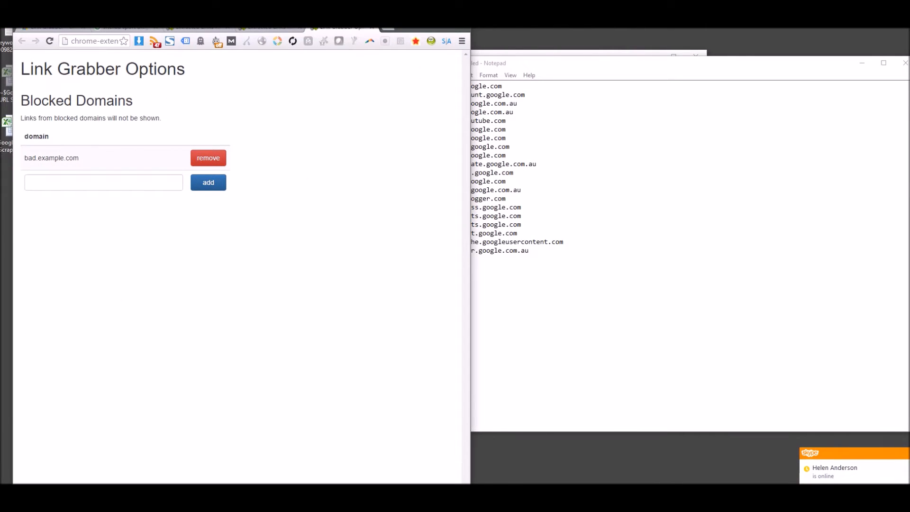
{"action": "left_click", "coordinate": [590, 97]}
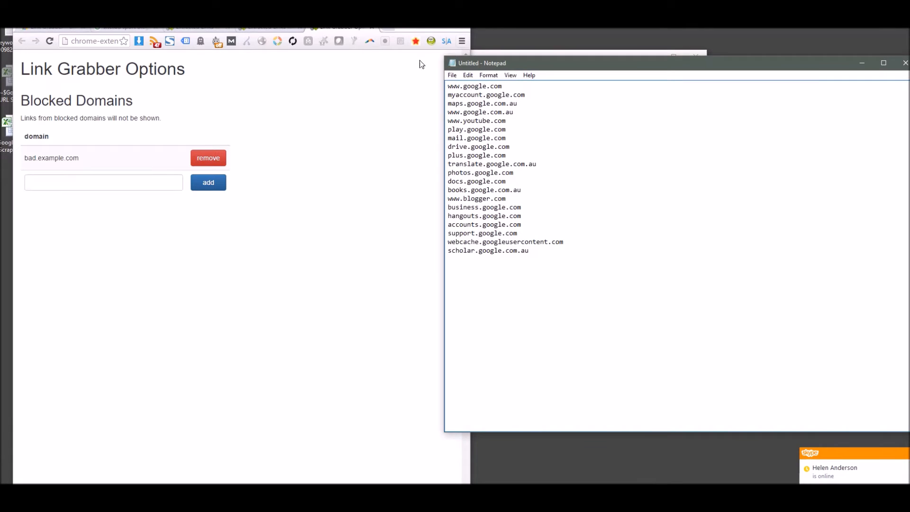
{"action": "left_click_drag", "start_coordinate": [445, 56], "coordinate": [489, 13]}
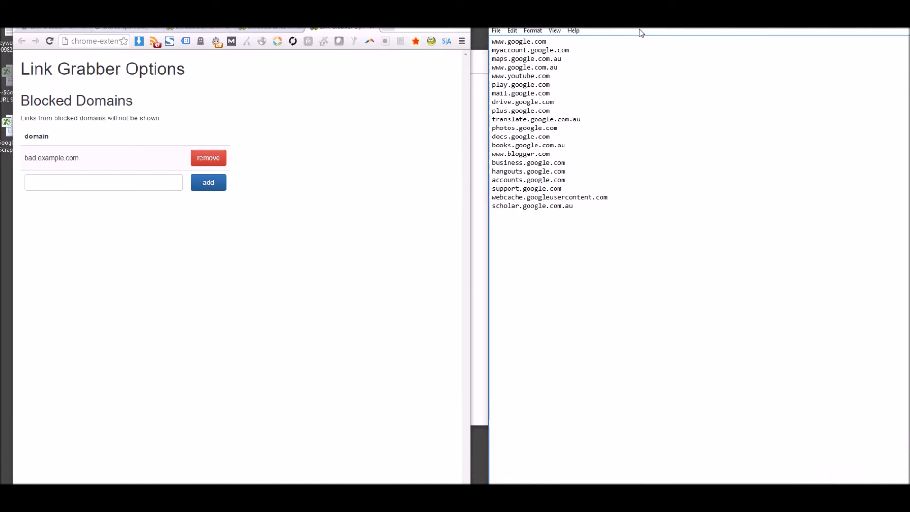
{"action": "left_click_drag", "start_coordinate": [546, 41], "coordinate": [426, 41]}
{"action": "key", "text": "ctrl+c"}
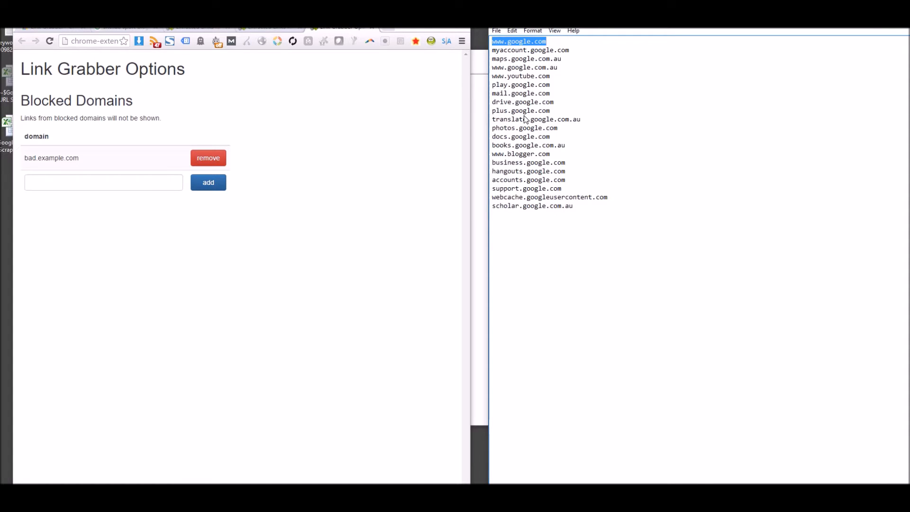
{"action": "left_click", "coordinate": [73, 183]}
{"action": "key", "text": "ctrl+v"}
{"action": "left_click", "coordinate": [213, 183]}
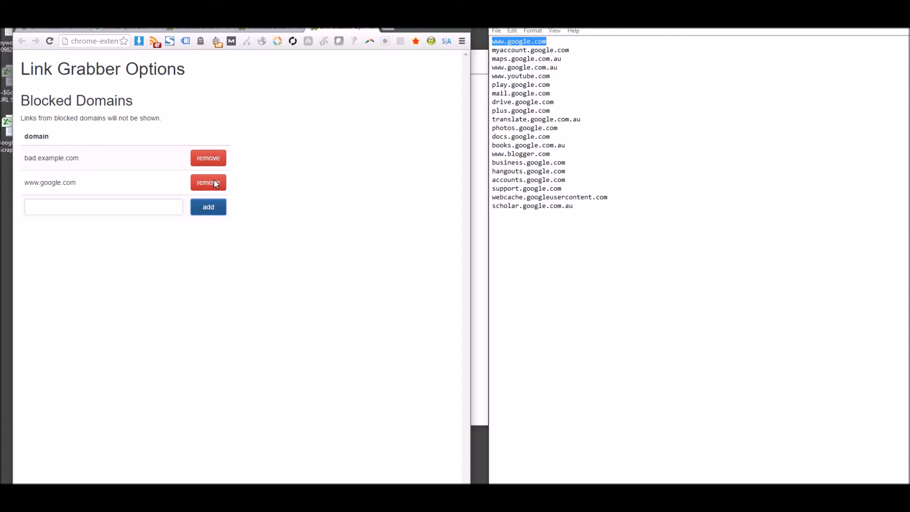
- Add myaccount.google.com from the Notepad list to the blocked domains
{"action": "left_click_drag", "start_coordinate": [569, 50], "coordinate": [474, 55]}
{"action": "key", "text": "ctrl+c"}
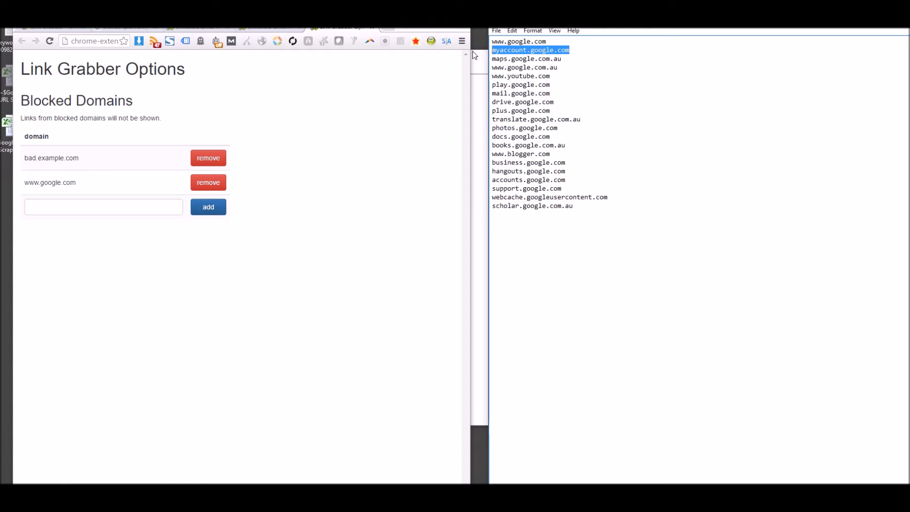
{"action": "left_click", "coordinate": [37, 209]}
{"action": "key", "text": "ctrl+v"}
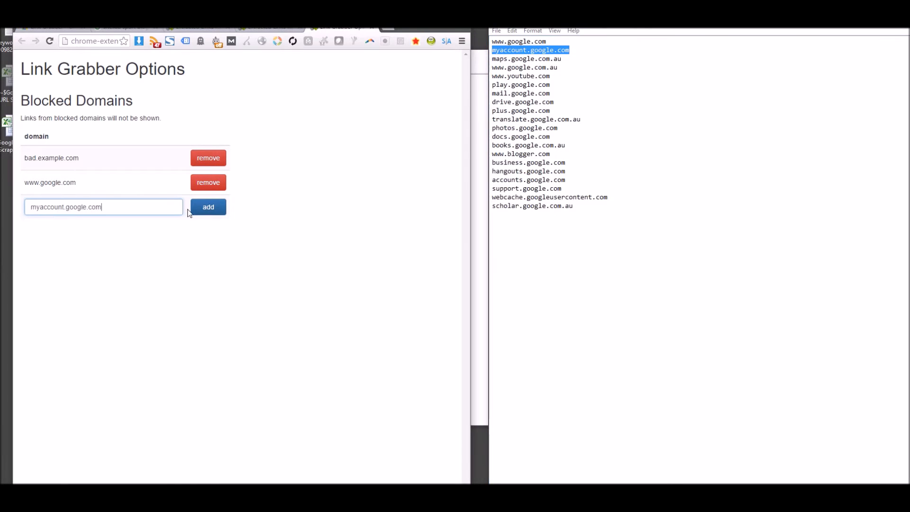
{"action": "left_click", "coordinate": [214, 208]}
- Add maps.google.com.au from the Notepad list to the blocked domains
{"action": "left_click_drag", "start_coordinate": [563, 59], "coordinate": [477, 56]}
{"action": "key", "text": "ctrl+c"}
{"action": "left_click", "coordinate": [42, 230]}
{"action": "key", "text": "ctrl+v"}
{"action": "left_click", "coordinate": [209, 232]}
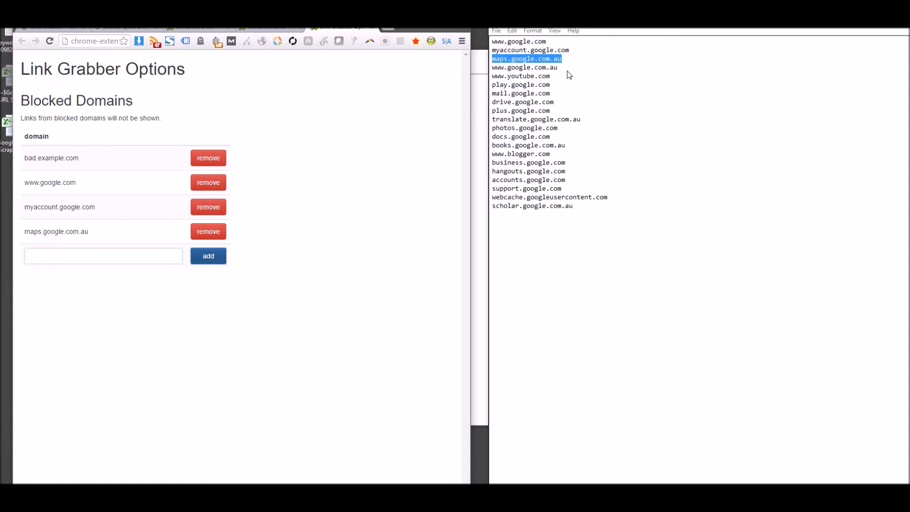
{"action": "left_click", "coordinate": [560, 68]}
{"action": "left_click_drag", "start_coordinate": [560, 68], "coordinate": [491, 69]}
{"action": "left_click", "coordinate": [81, 258]}
{"action": "key", "text": "ctrl+v"}
{"action": "left_click", "coordinate": [209, 258]}
{"action": "left_click_drag", "start_coordinate": [550, 77], "coordinate": [491, 77]}
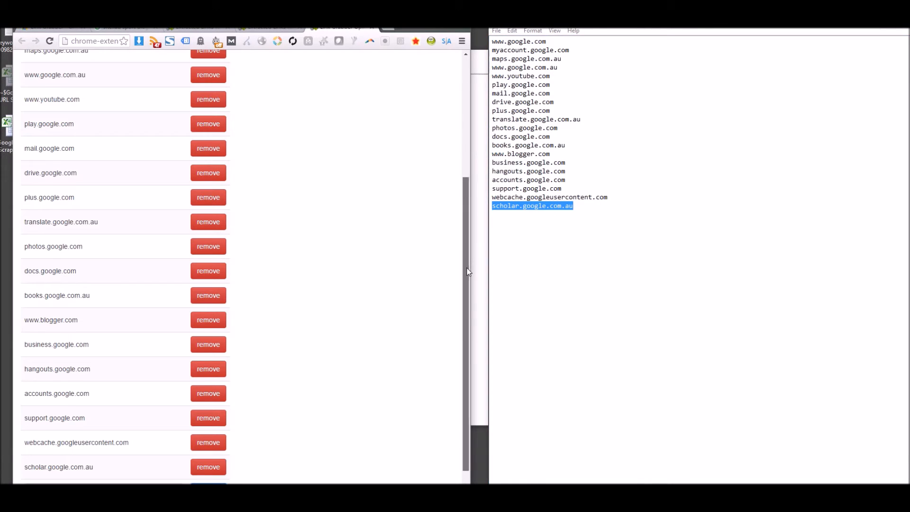
{"action": "left_click_drag", "start_coordinate": [469, 271], "coordinate": [473, 132]}
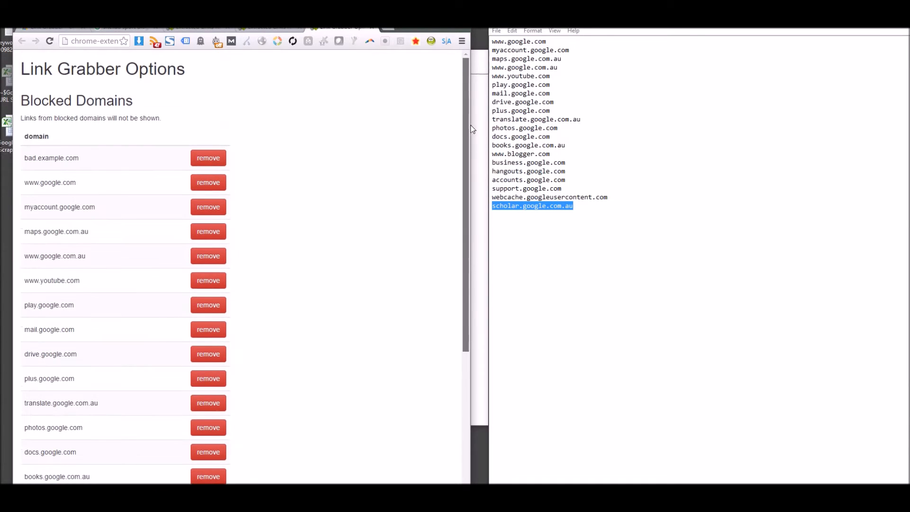
- Open a new browser tab and place the keyword list beside the browser in place of the domain list
{"action": "left_click_drag", "start_coordinate": [430, 31], "coordinate": [432, 43]}
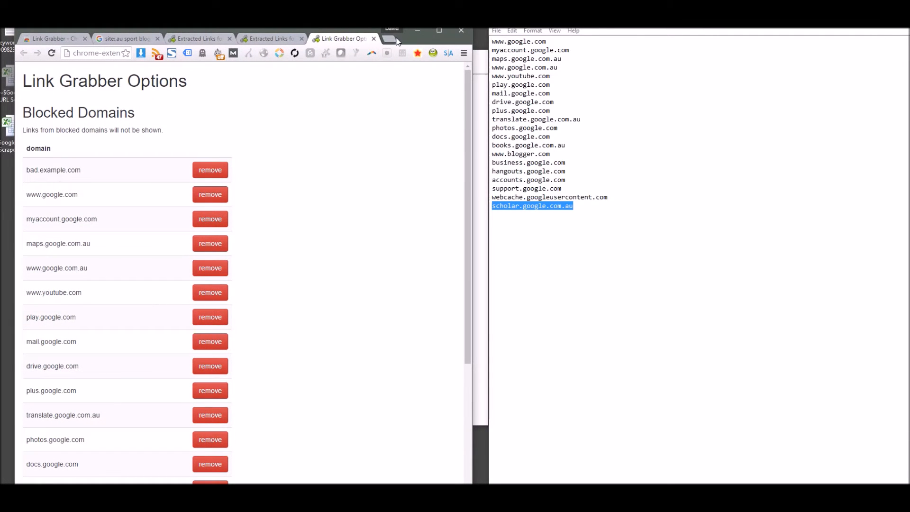
{"action": "left_click", "coordinate": [390, 39]}
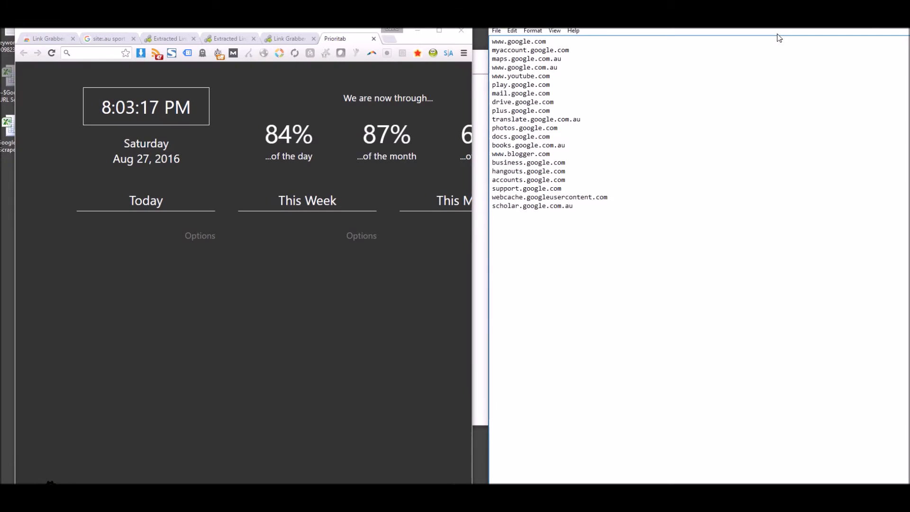
{"action": "double_click", "coordinate": [668, 20]}
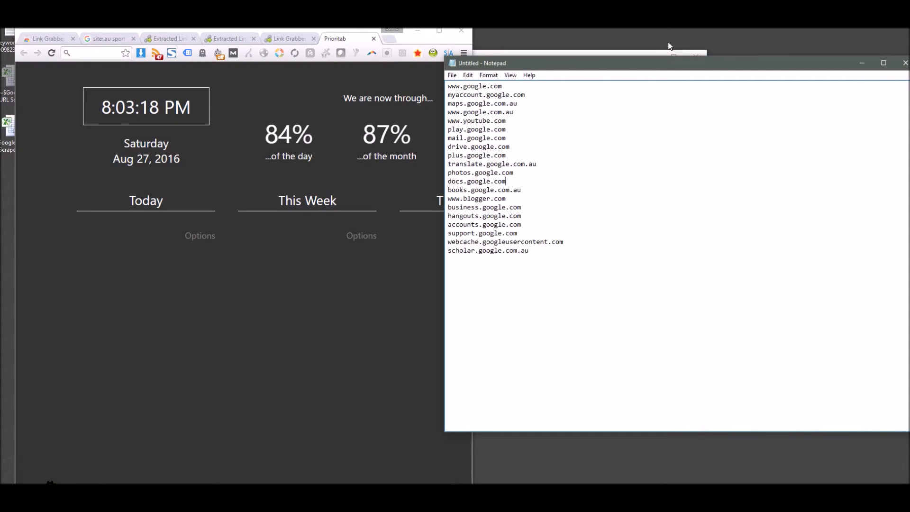
{"action": "left_click_drag", "start_coordinate": [670, 64], "coordinate": [0, 63]}
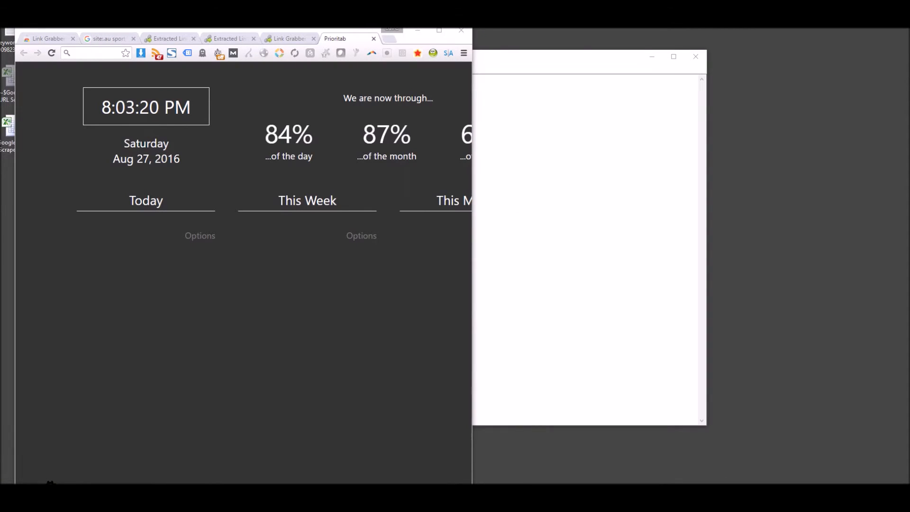
{"action": "left_click", "coordinate": [663, 135]}
{"action": "left_click_drag", "start_coordinate": [378, 60], "coordinate": [544, 60]}
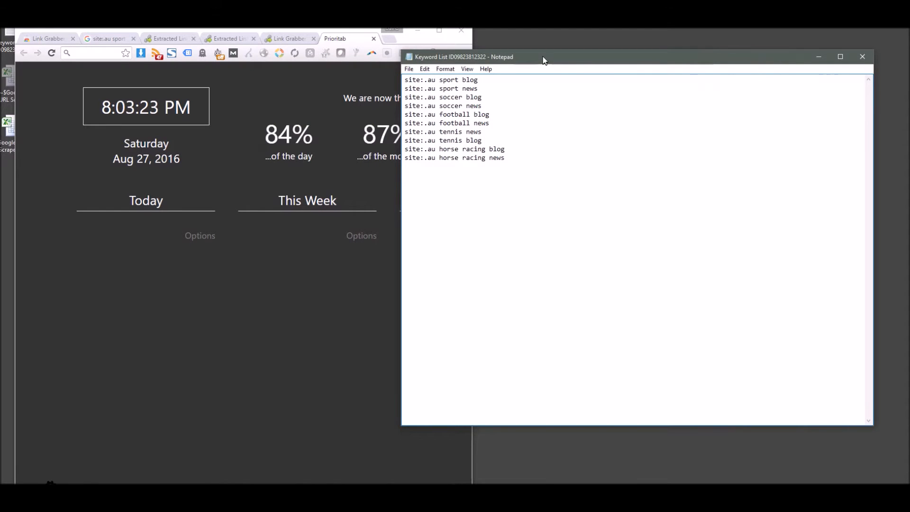
{"action": "left_click_drag", "start_coordinate": [403, 57], "coordinate": [494, 71]}
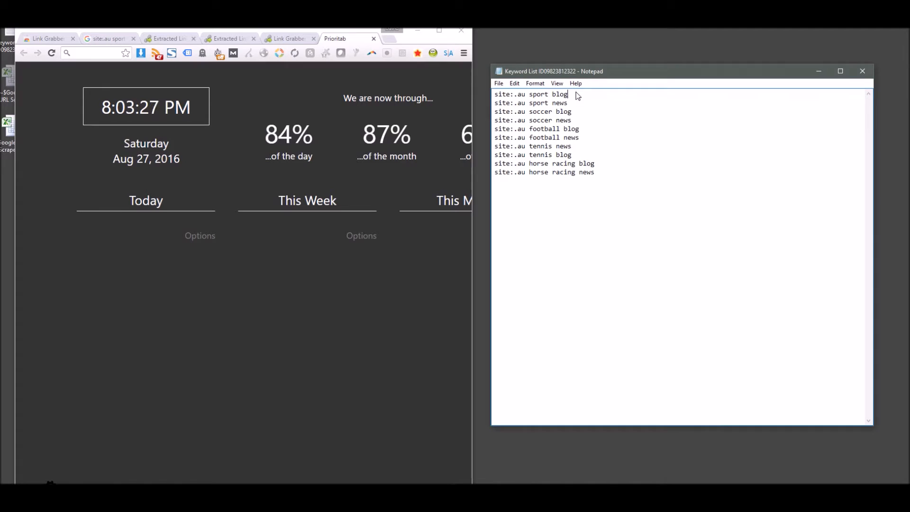
- Copy the first keyword, open google.com.au in the maximized browser and search for "site:.au sport blog"
{"action": "left_click_drag", "start_coordinate": [575, 94], "coordinate": [400, 94]}
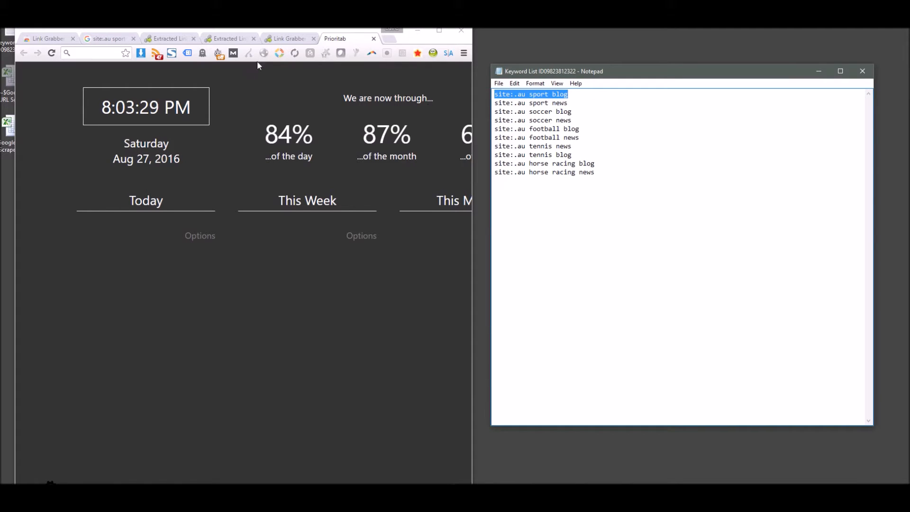
{"action": "left_click", "coordinate": [76, 54]}
{"action": "type", "text": "google.com.au"}
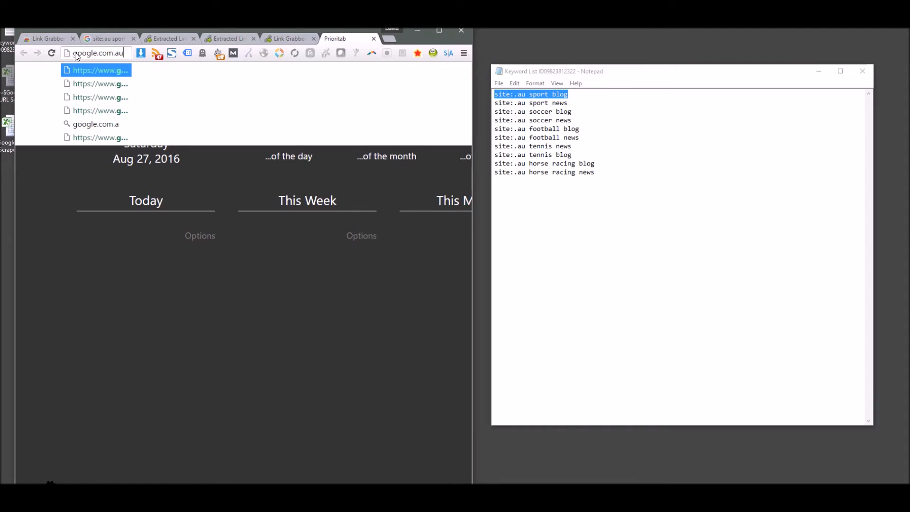
{"action": "key", "text": "Return"}
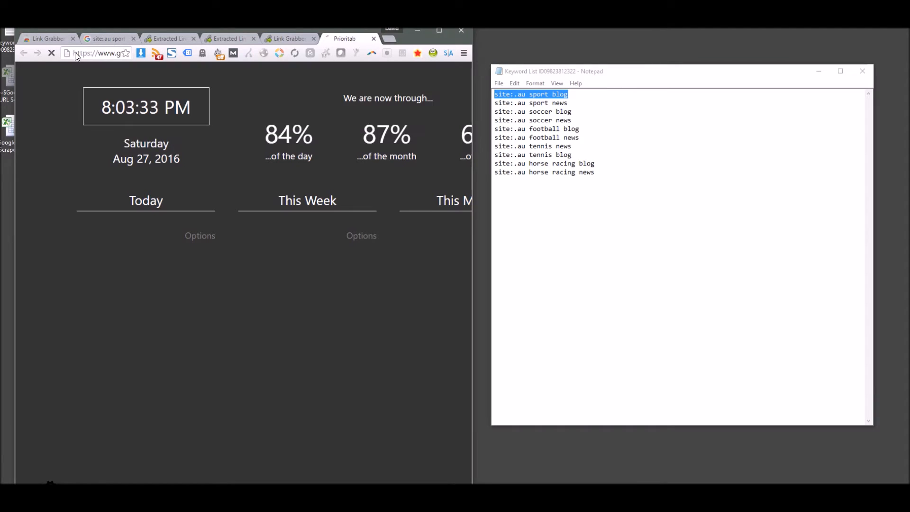
{"action": "left_click", "coordinate": [441, 29]}
{"action": "key", "text": "ctrl+v"}
{"action": "left_click", "coordinate": [406, 261]}
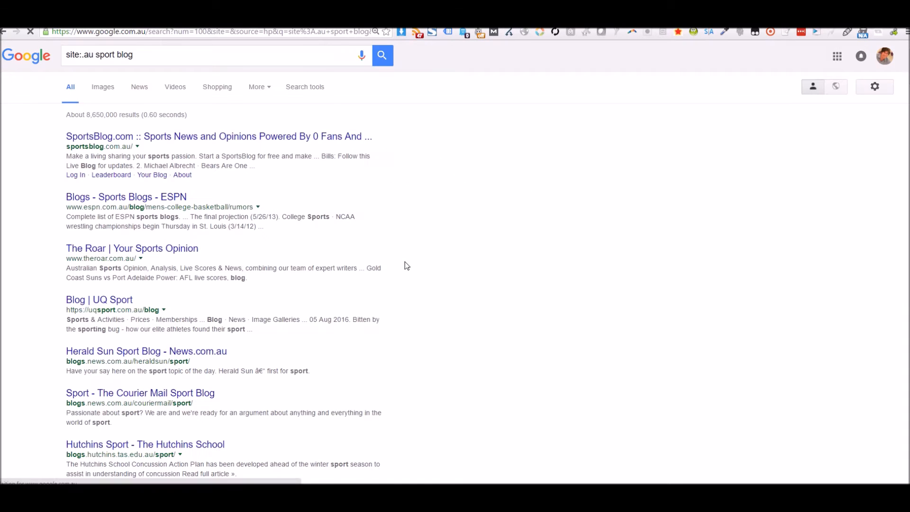
- Extract the links from the search results with Link Grabber and review the filtered list
{"action": "left_click", "coordinate": [895, 35]}
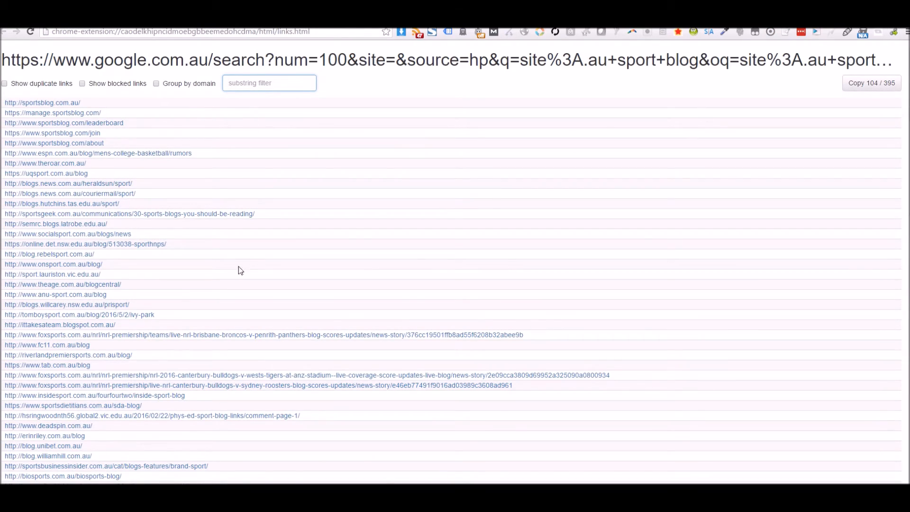
{"action": "scroll", "coordinate": [247, 267], "scroll_direction": "down", "scroll_amount": 15}
{"action": "scroll", "coordinate": [246, 268], "scroll_direction": "up", "scroll_amount": 4}
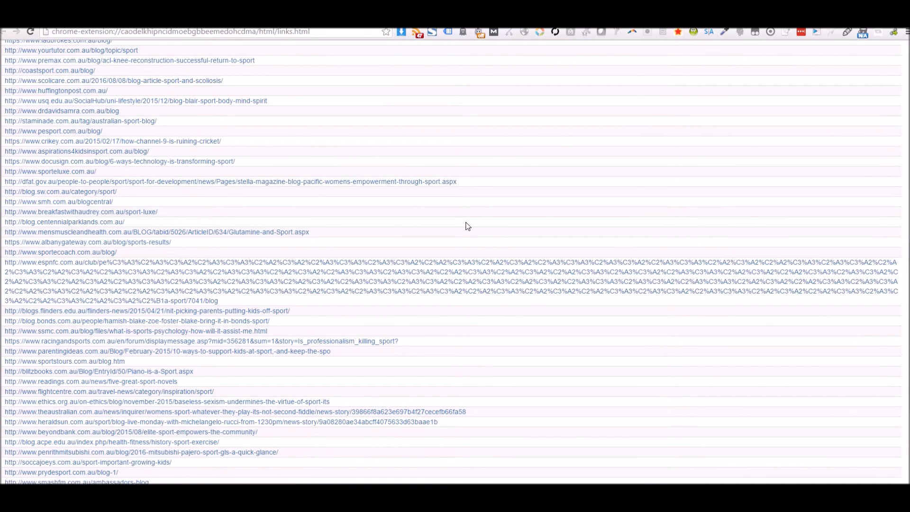
{"action": "scroll", "coordinate": [468, 226], "scroll_direction": "up", "scroll_amount": 12}
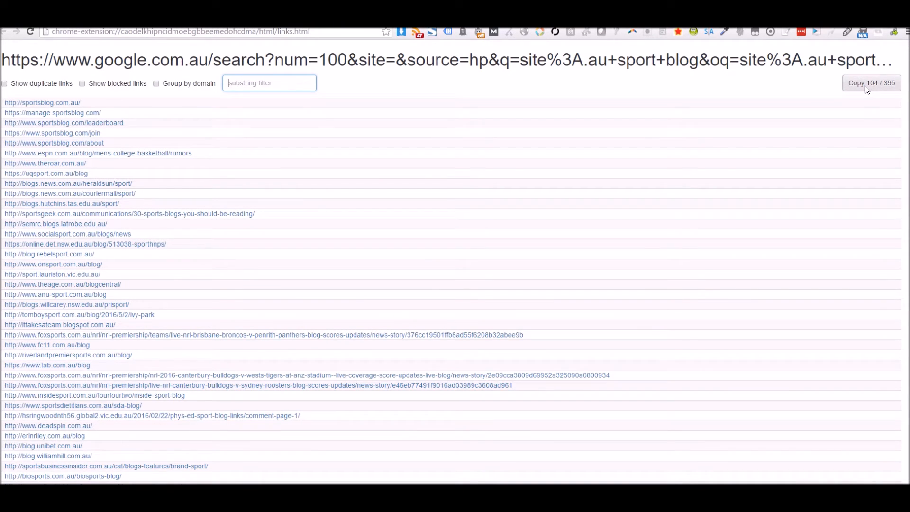
- Copy all extracted links, paste them into the URL column of the Google URL Scrape List workbook from cell A2, and minimize Excel
{"action": "left_click", "coordinate": [866, 85]}
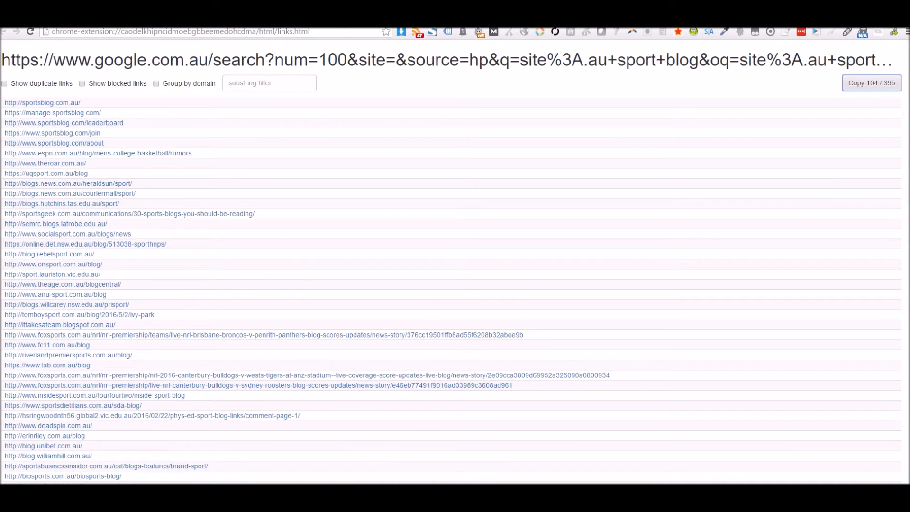
{"action": "left_click", "coordinate": [227, 491]}
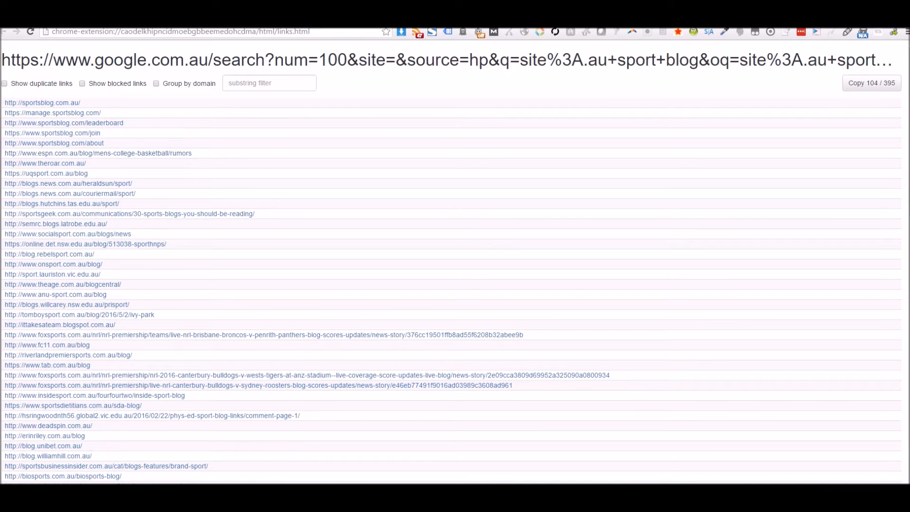
{"action": "left_click_drag", "start_coordinate": [440, 84], "coordinate": [522, 27]}
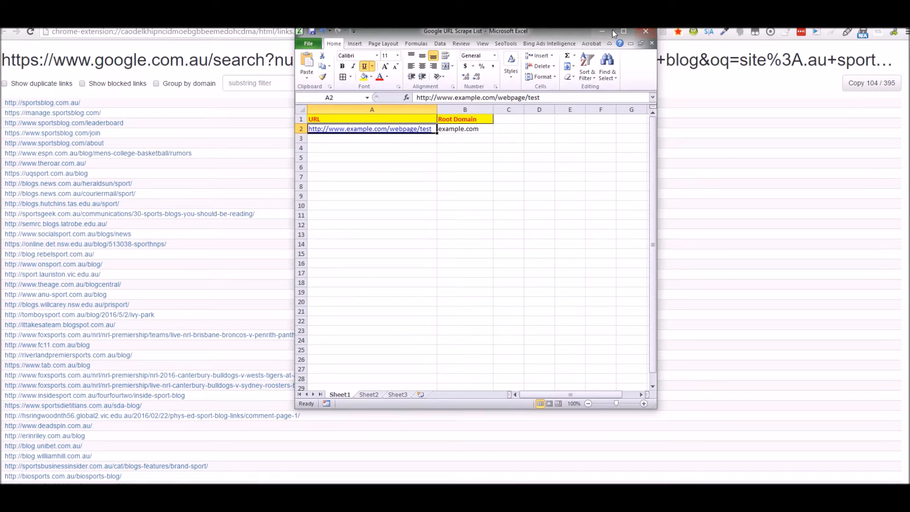
{"action": "key", "text": "ctrl+v"}
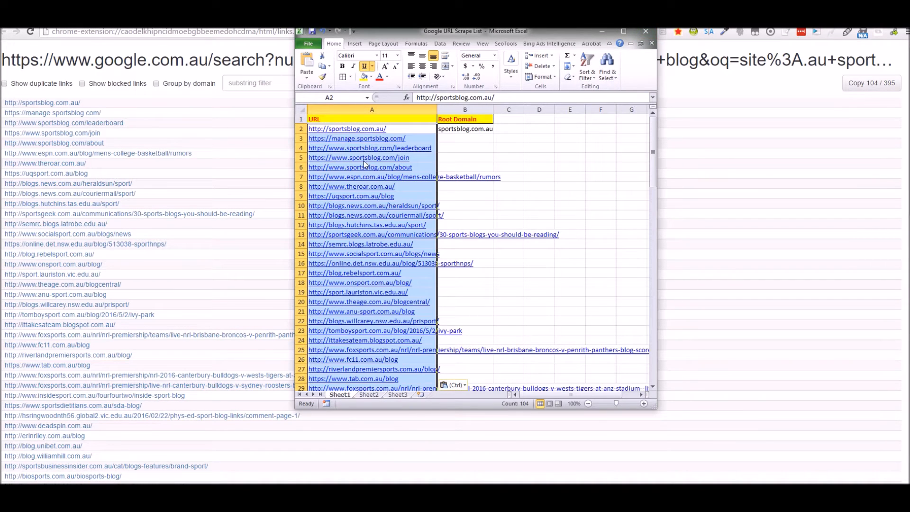
{"action": "left_click", "coordinate": [412, 129]}
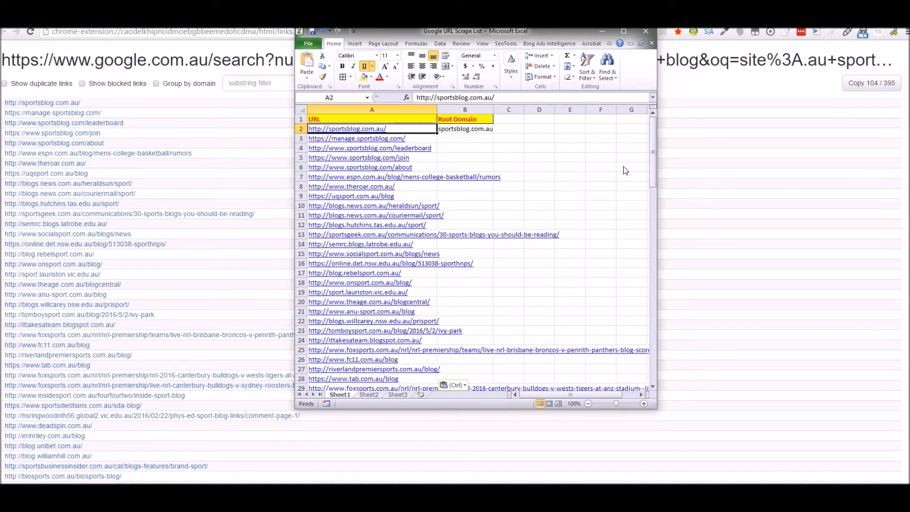
{"action": "left_click", "coordinate": [603, 32]}
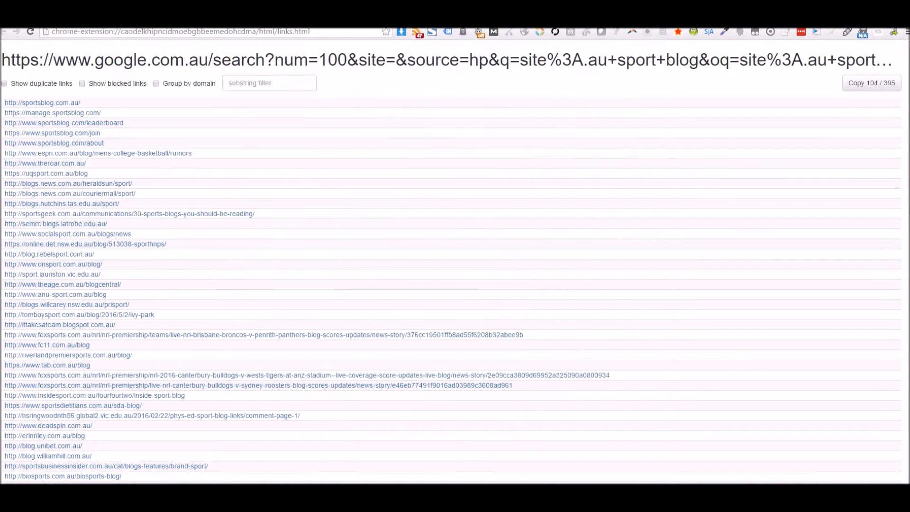
- Return to the Google results for "site:.au sport blog", open results page 2 and extract its links with Link Grabber
{"action": "left_click", "coordinate": [873, 83]}
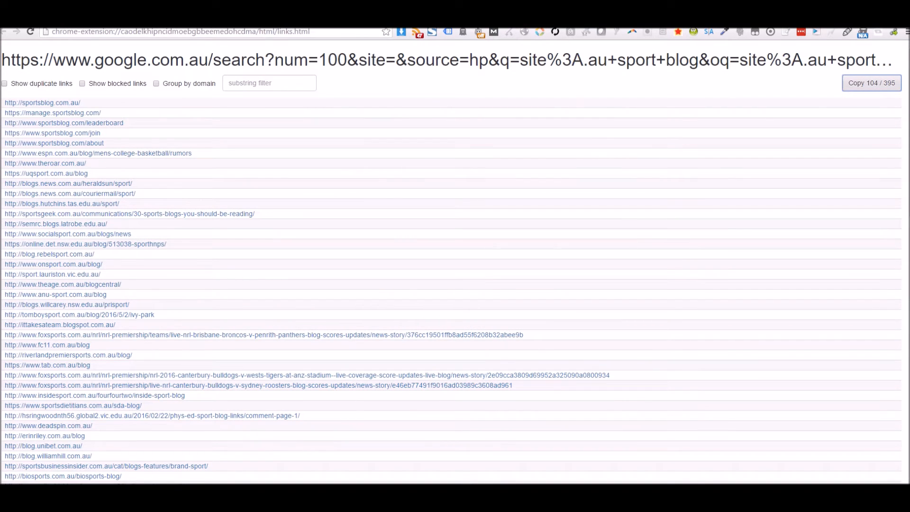
{"action": "key", "text": "ctrl+shift+Tab"}
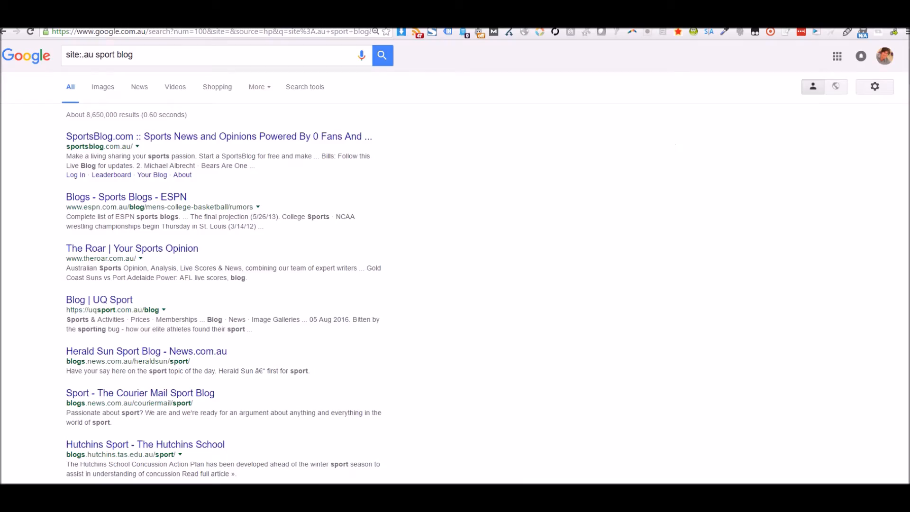
{"action": "scroll", "coordinate": [896, 108], "scroll_direction": "down", "scroll_amount": 15}
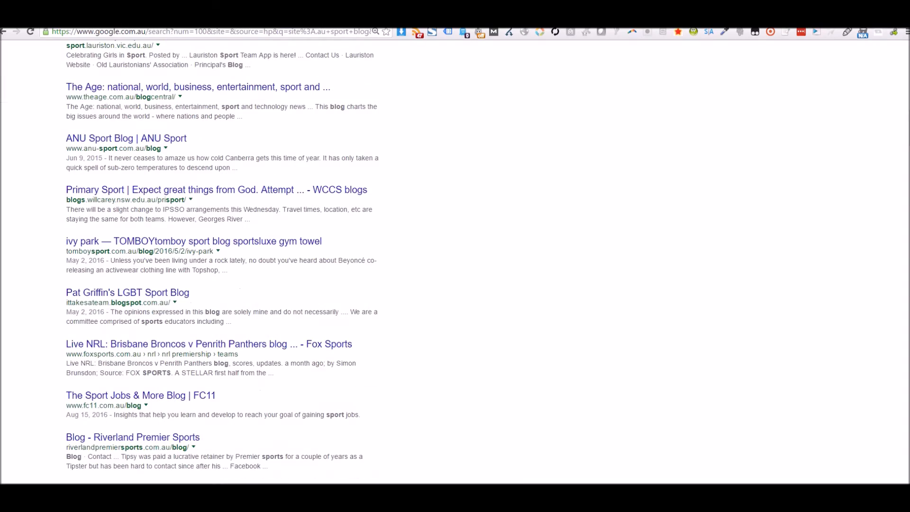
{"action": "scroll", "coordinate": [892, 275], "scroll_direction": "down", "scroll_amount": 20}
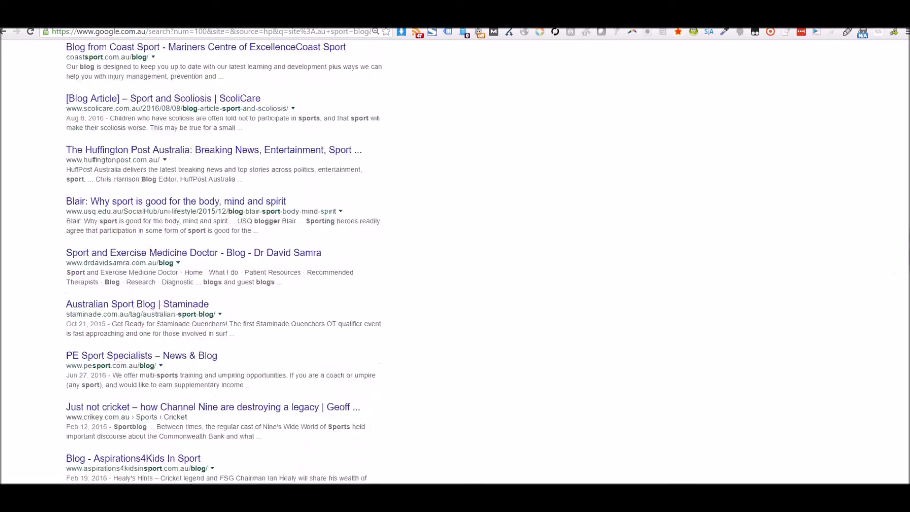
{"action": "scroll", "coordinate": [906, 451], "scroll_direction": "down", "scroll_amount": 6}
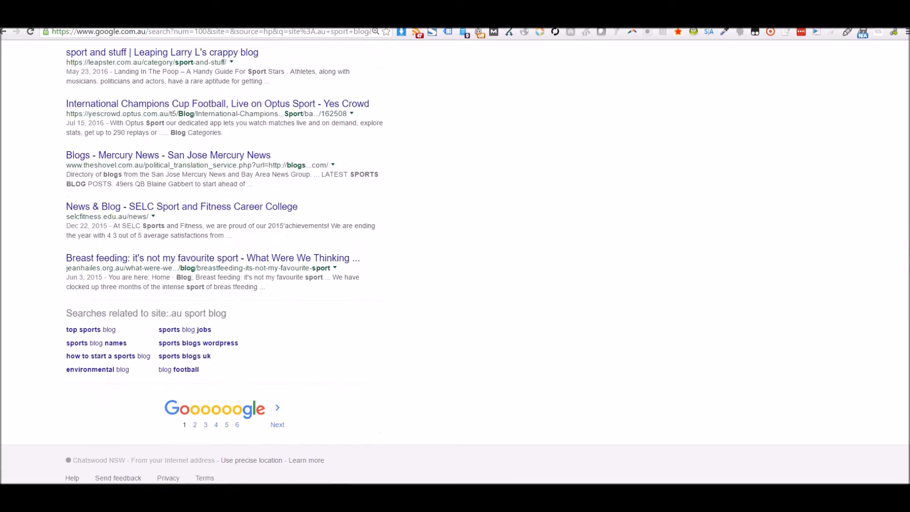
{"action": "left_click", "coordinate": [196, 425]}
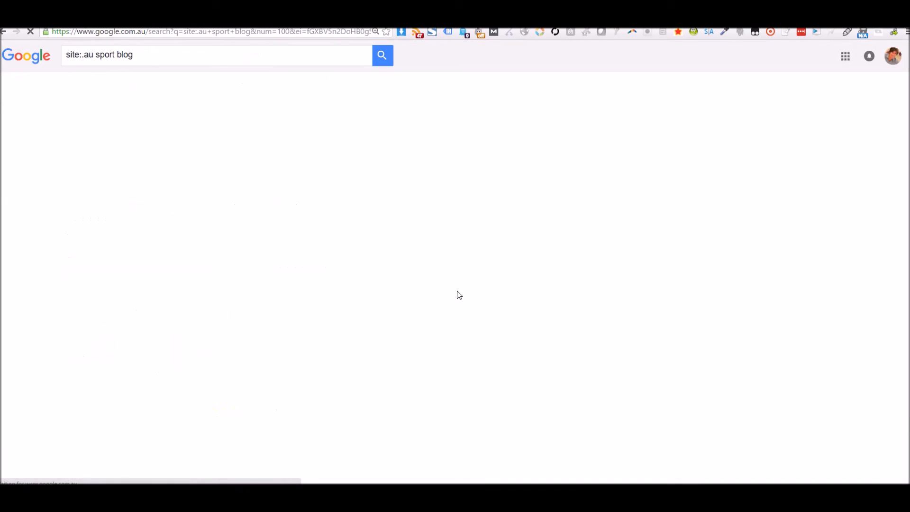
{"action": "left_click", "coordinate": [894, 35]}
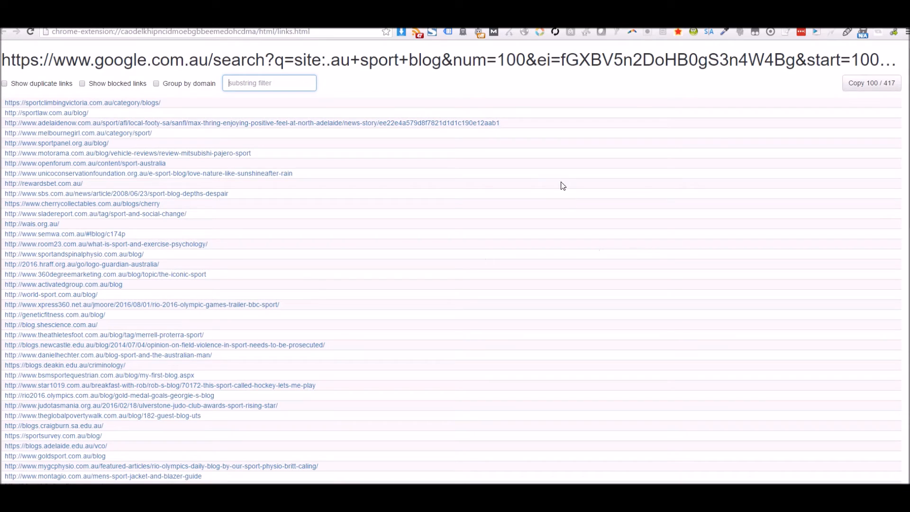
- Copy the extracted page 2 links and paste them below the existing URLs in the Google URL Scrape List workbook from cell A106
{"action": "left_click", "coordinate": [851, 83]}
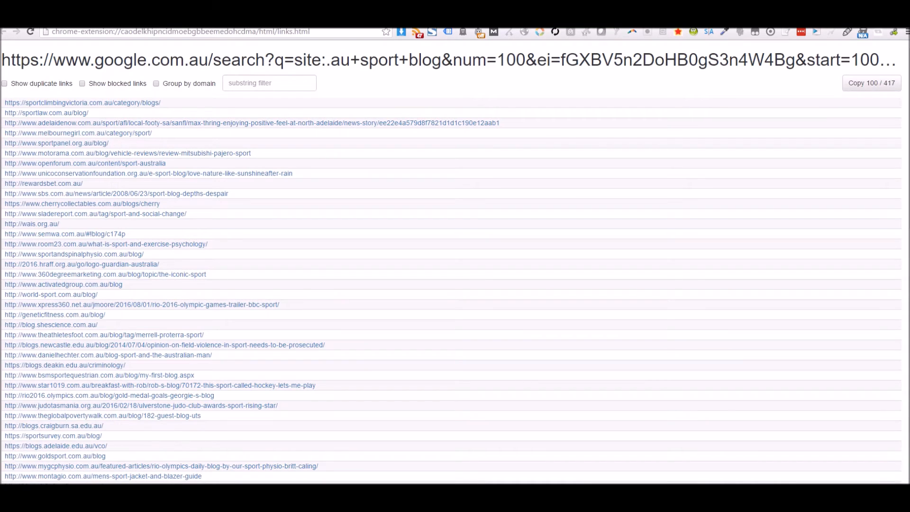
{"action": "left_click_drag", "start_coordinate": [0, 95], "coordinate": [403, 36]}
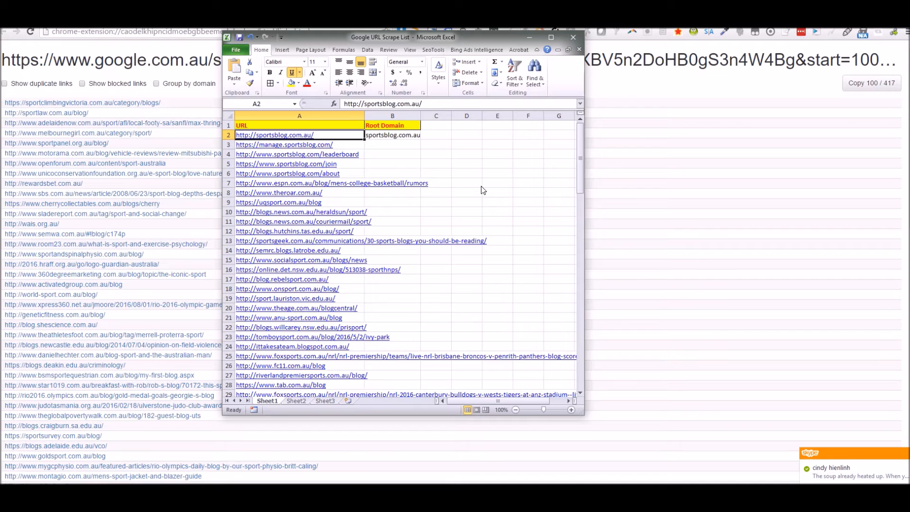
{"action": "key", "text": "ctrl+Down"}
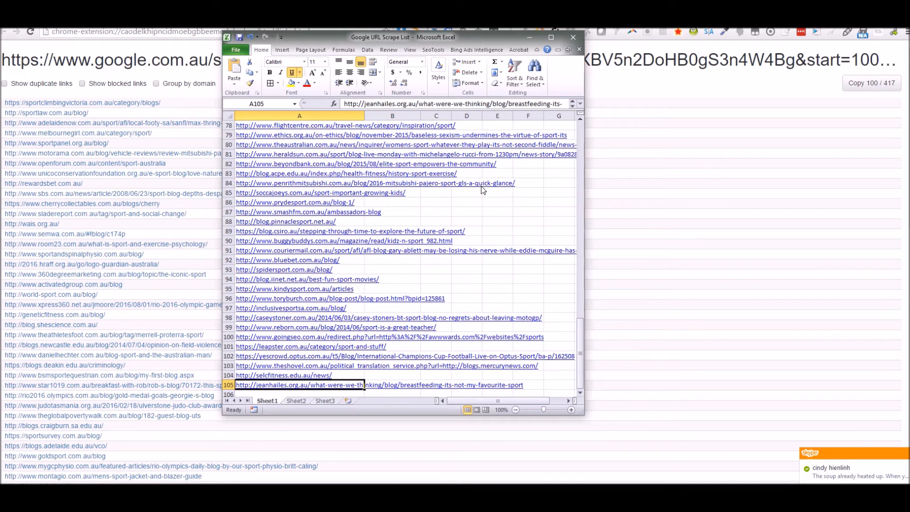
{"action": "scroll", "coordinate": [339, 208], "scroll_direction": "down", "scroll_amount": 5}
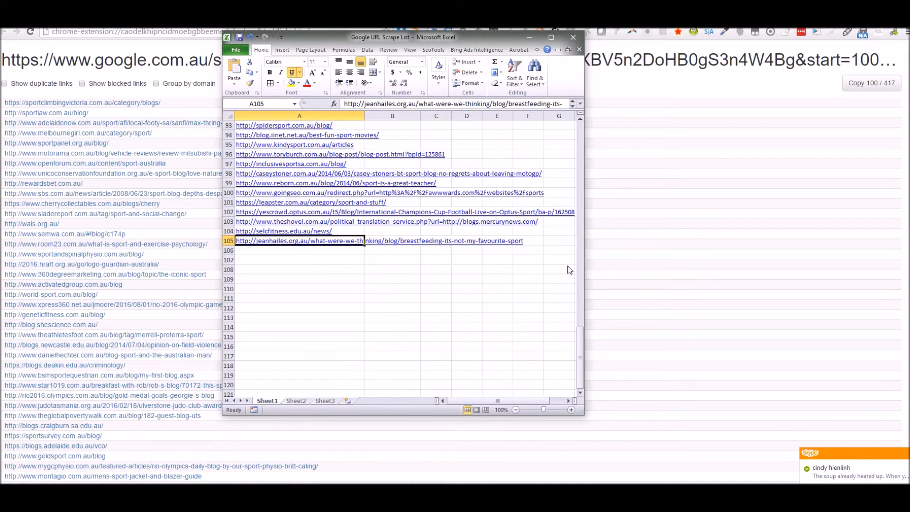
{"action": "scroll", "coordinate": [467, 278], "scroll_direction": "down", "scroll_amount": 1}
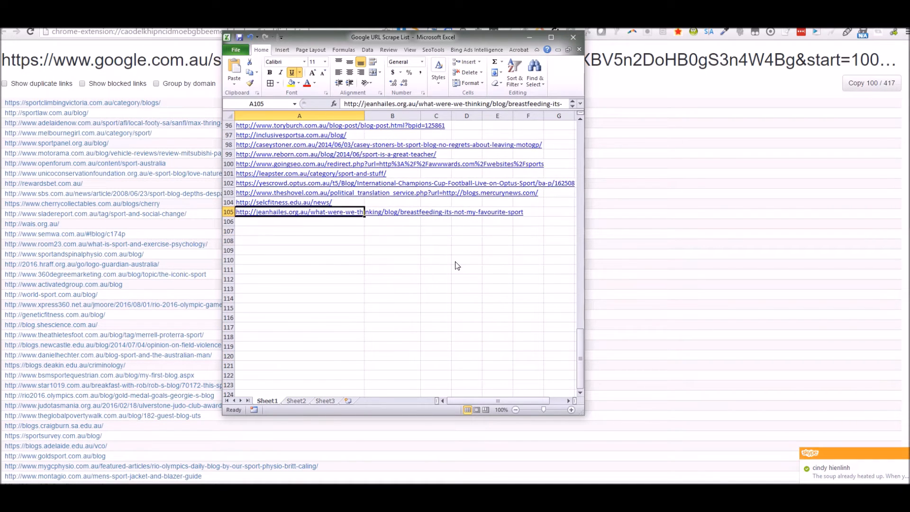
{"action": "left_click", "coordinate": [292, 223]}
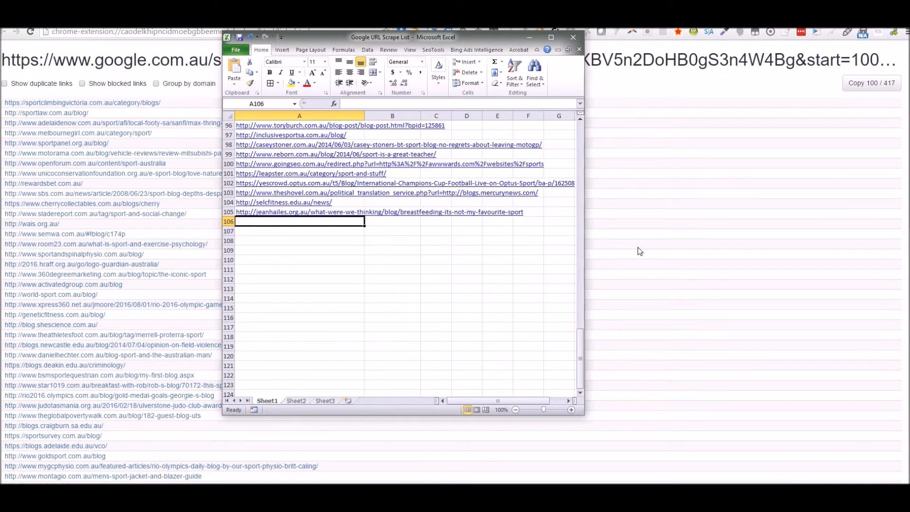
{"action": "key", "text": "ctrl+v"}
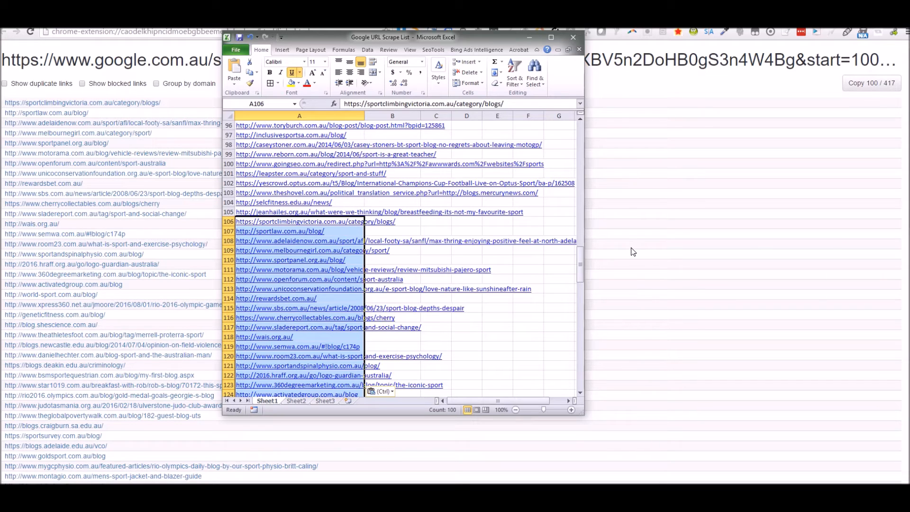
- Dismiss the paste options and select the first empty cell below the pasted links, A206
{"action": "key", "text": "ctrl"}
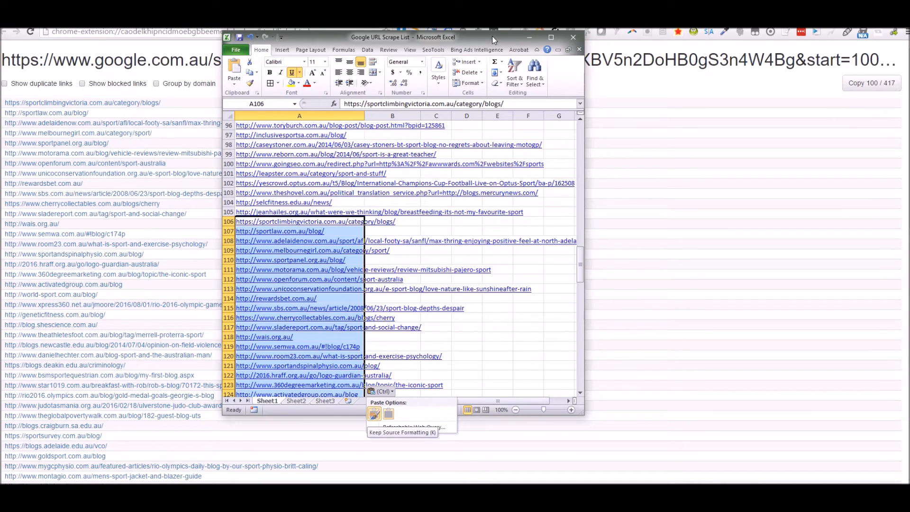
{"action": "left_click_drag", "start_coordinate": [494, 37], "coordinate": [512, 43]}
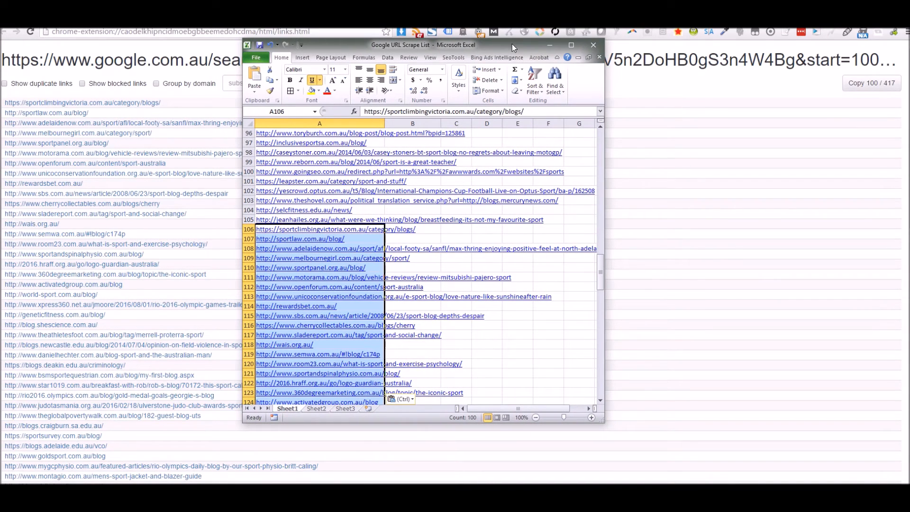
{"action": "key", "text": "ctrl"}
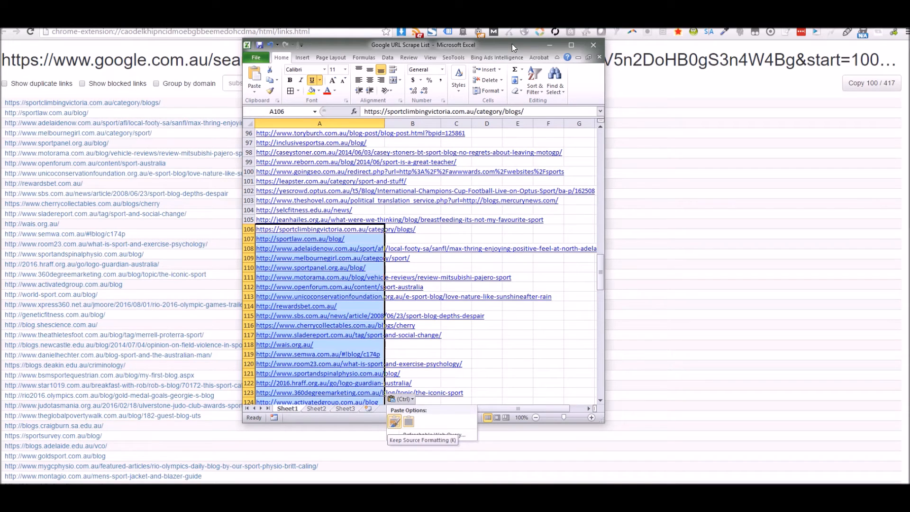
{"action": "left_click", "coordinate": [447, 48]}
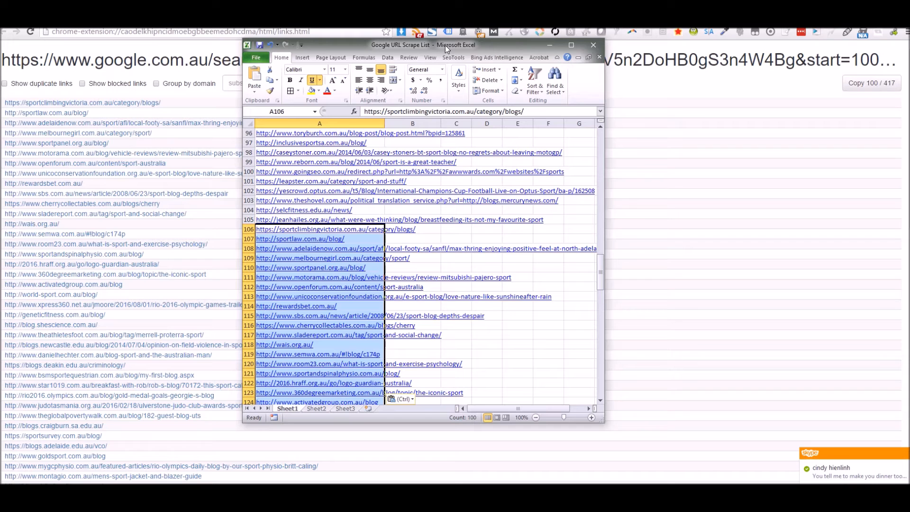
{"action": "key", "text": "ctrl+Down"}
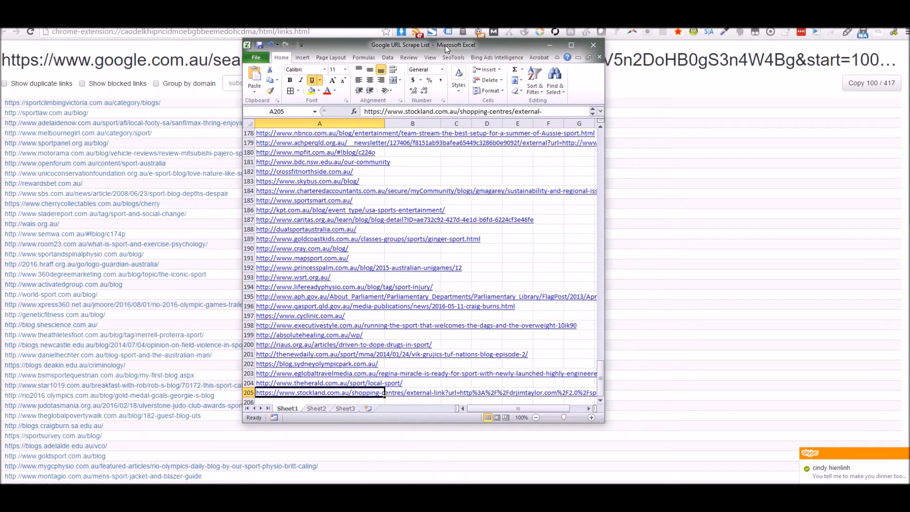
{"action": "scroll", "coordinate": [374, 180], "scroll_direction": "down", "scroll_amount": 5}
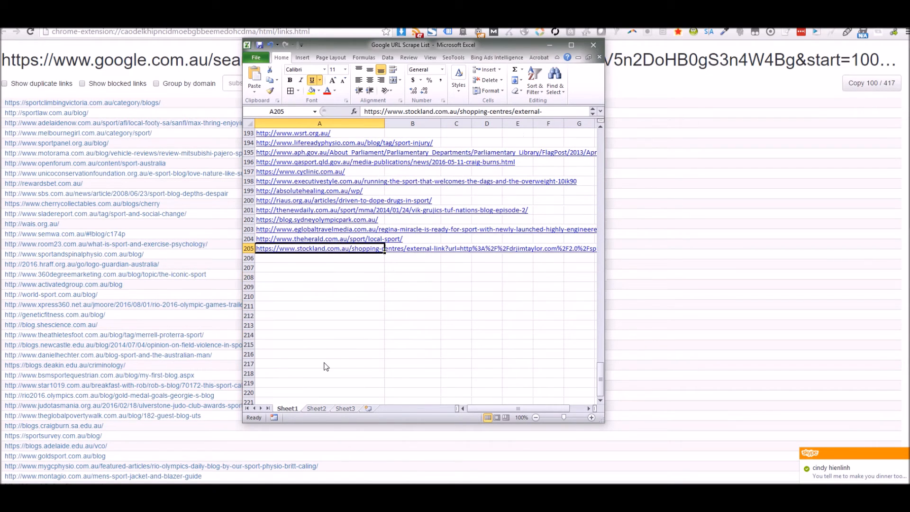
{"action": "left_click", "coordinate": [318, 263]}
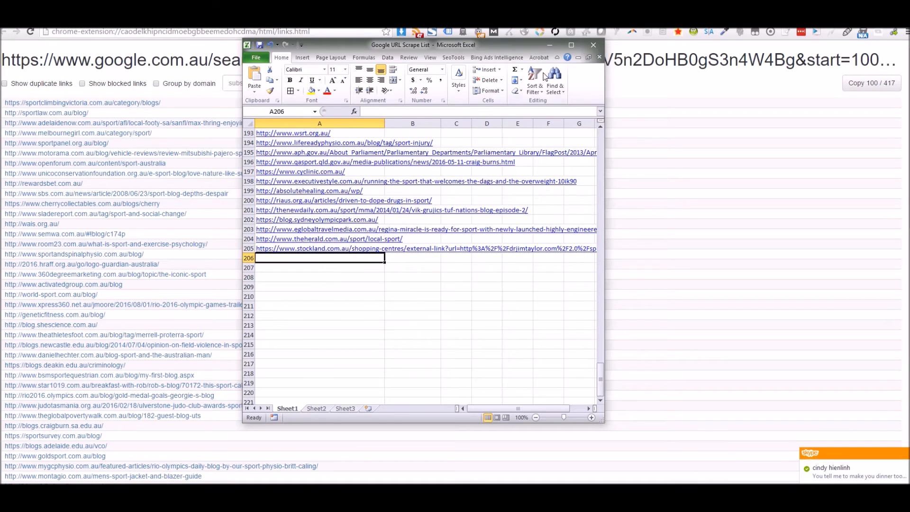
- Close the extracted links page, open page 3 of the Google results and extract its links with Link Grabber
{"action": "left_click", "coordinate": [724, 87]}
{"action": "key", "text": "ctrl+w"}
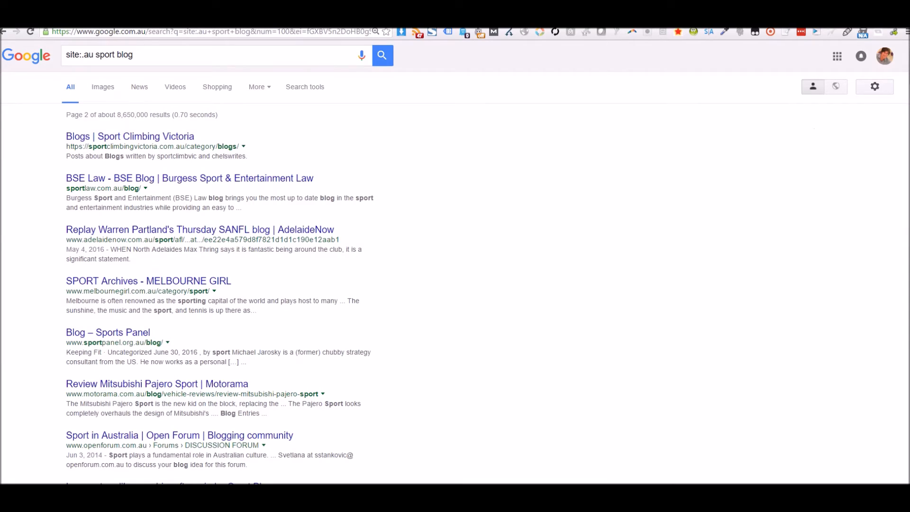
{"action": "scroll", "coordinate": [585, 242], "scroll_direction": "down", "scroll_amount": 20}
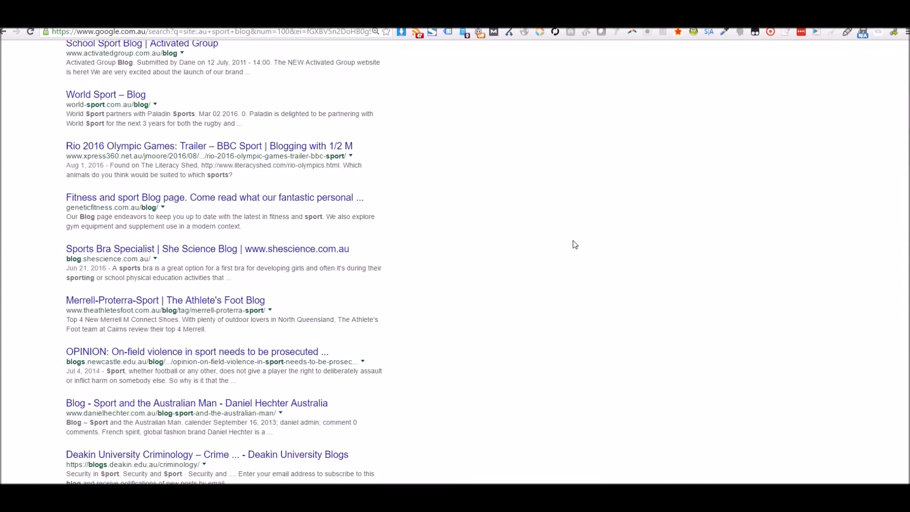
{"action": "scroll", "coordinate": [224, 262], "scroll_direction": "down", "scroll_amount": 20}
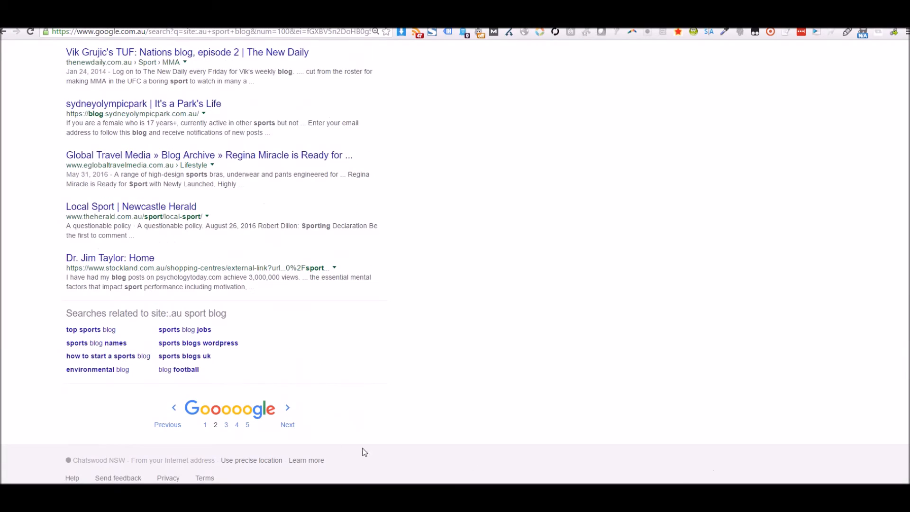
{"action": "left_click", "coordinate": [227, 423]}
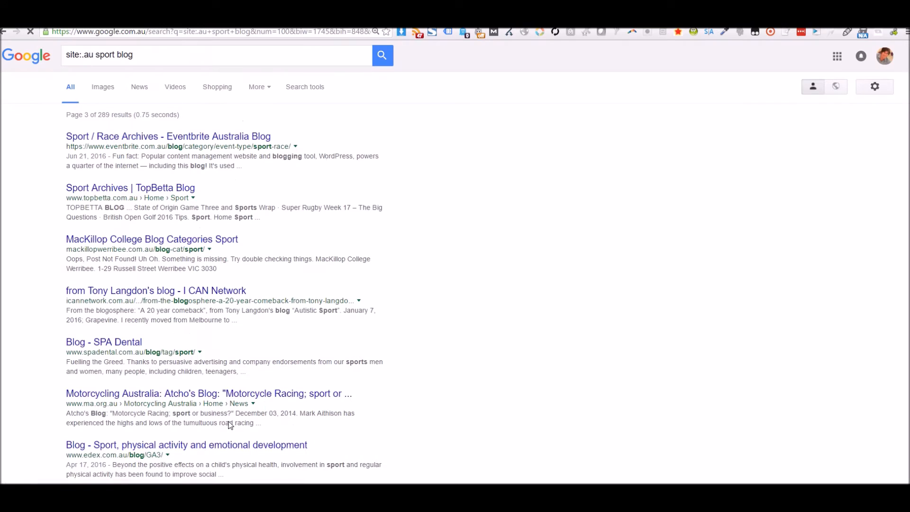
{"action": "left_click", "coordinate": [894, 35]}
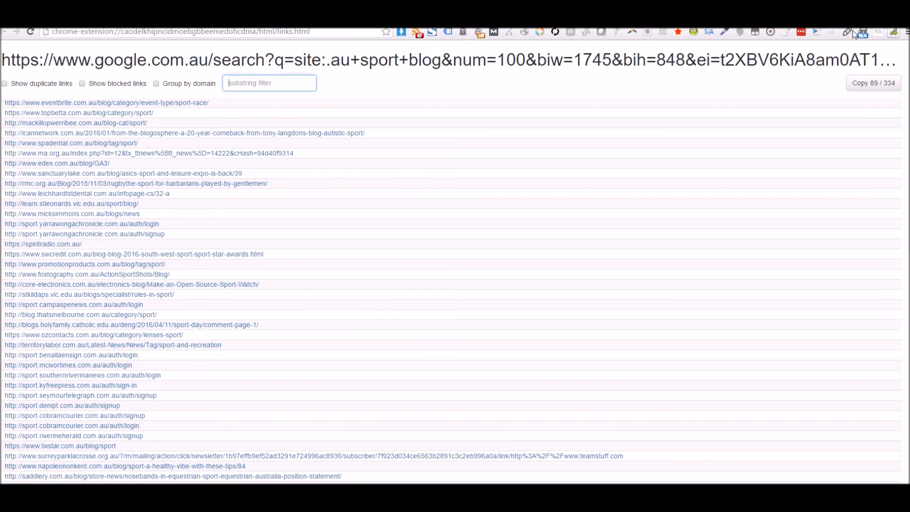
- Copy the extracted page 3 links, paste them into the Google URL Scrape List workbook from cell A206, and select empty cell A295
{"action": "left_click", "coordinate": [861, 89]}
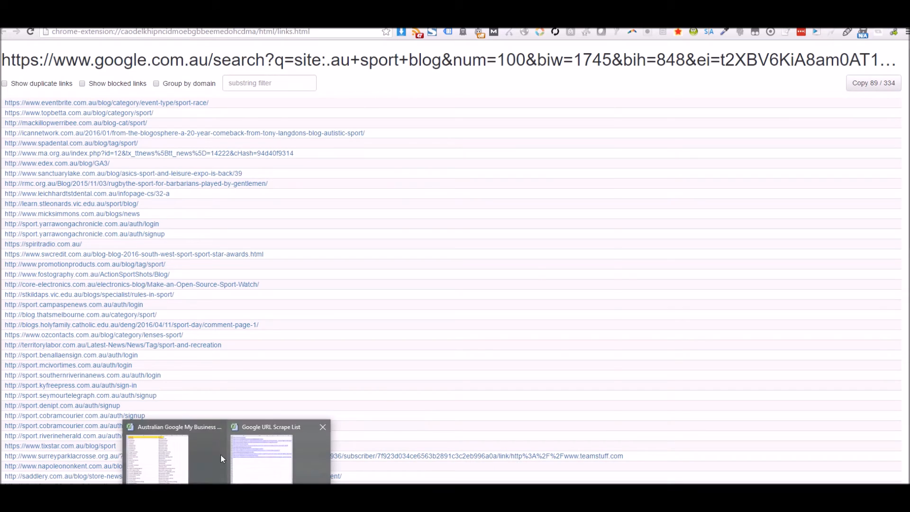
{"action": "left_click", "coordinate": [176, 453]}
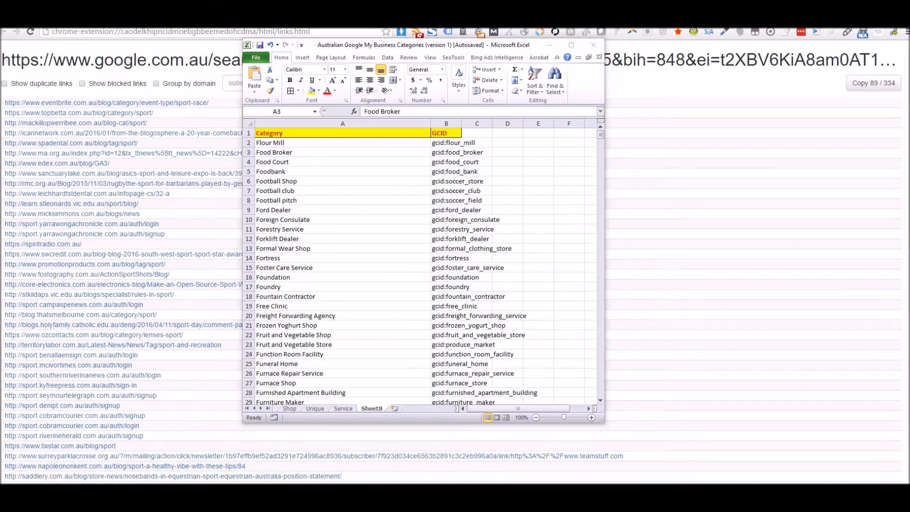
{"action": "left_click", "coordinate": [360, 467]}
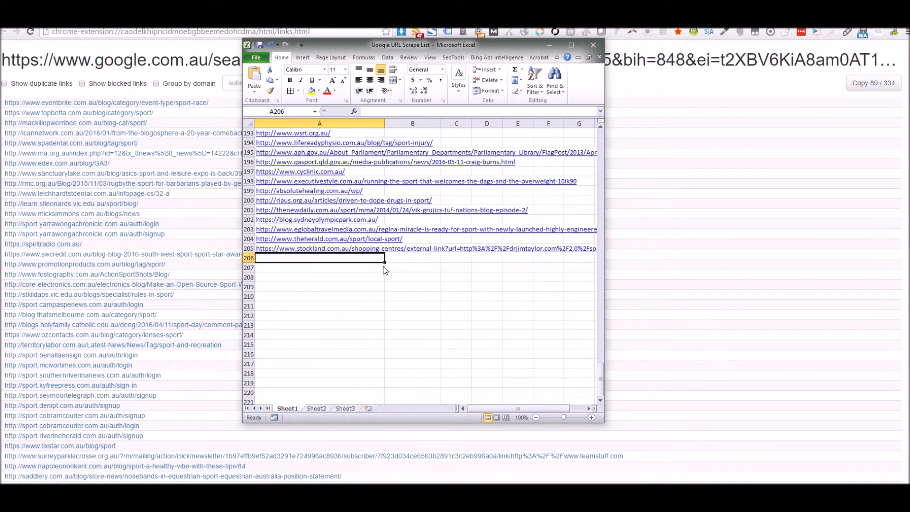
{"action": "key", "text": "ctrl+v"}
{"action": "key", "text": "ctrl+Down"}
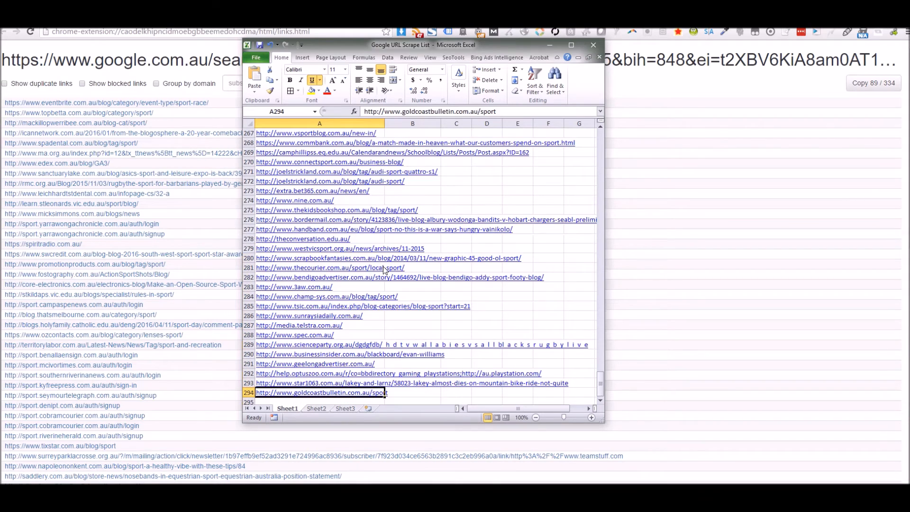
{"action": "key", "text": "Down"}
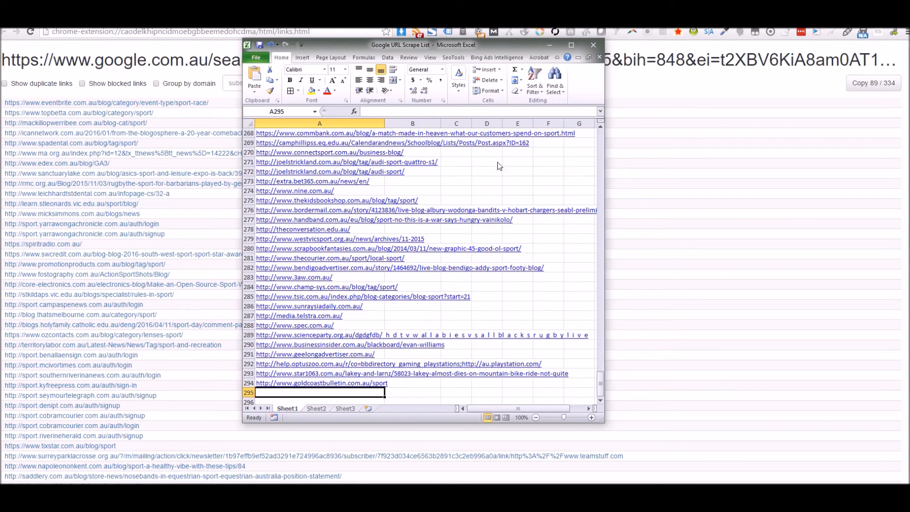
- Close the extracted links page and examine the omitted-results notice at the end of Google results page 3
{"action": "left_click", "coordinate": [656, 84]}
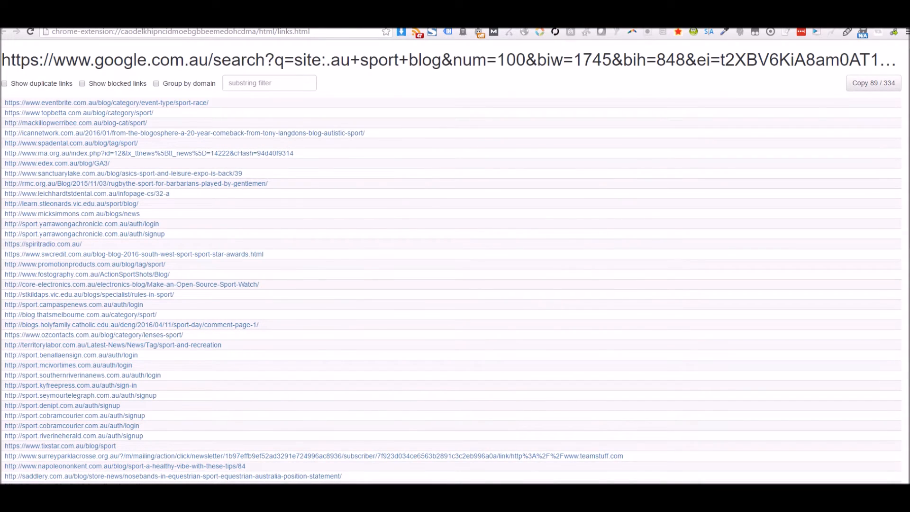
{"action": "key", "text": "ctrl+w"}
{"action": "scroll", "coordinate": [768, 179], "scroll_direction": "down", "scroll_amount": 10}
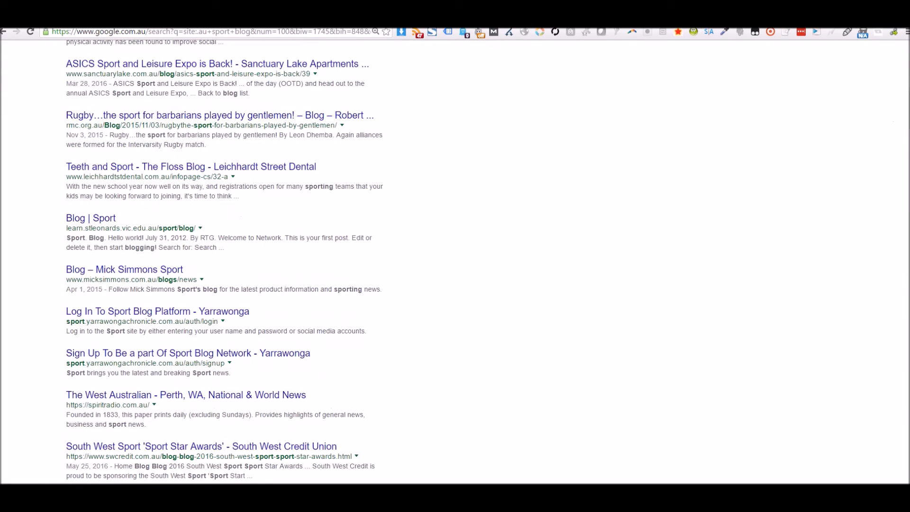
{"action": "scroll", "coordinate": [456, 261], "scroll_direction": "down", "scroll_amount": 10}
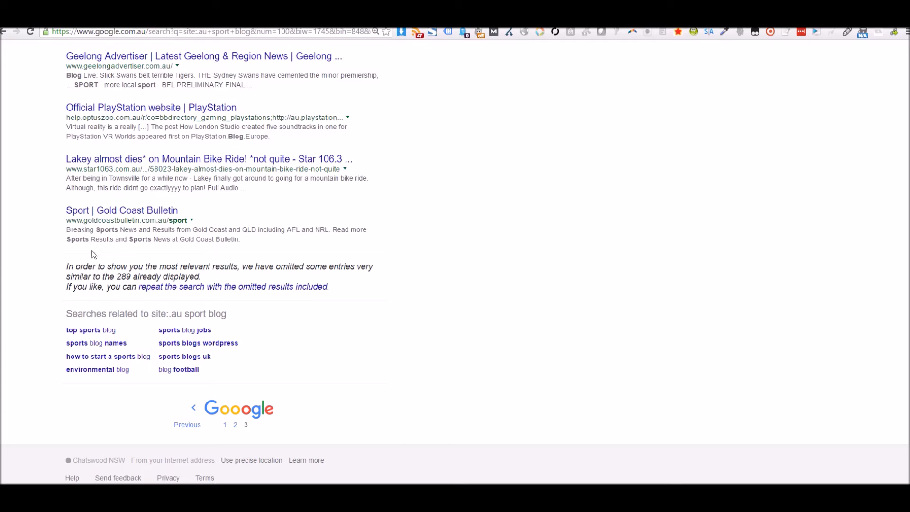
{"action": "left_click_drag", "start_coordinate": [65, 266], "coordinate": [362, 290]}
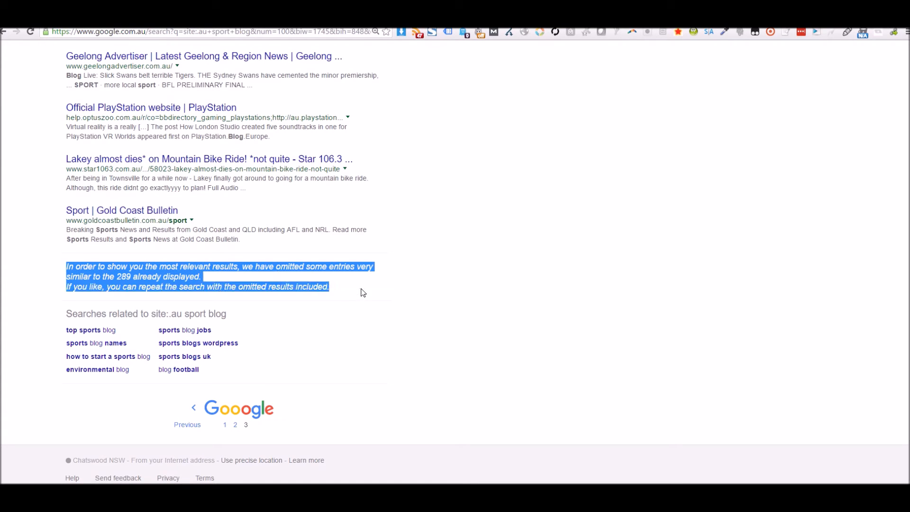
- Reread the omitted-results message and check the page numbers at the end of the sport blog results
{"action": "left_click", "coordinate": [363, 292]}
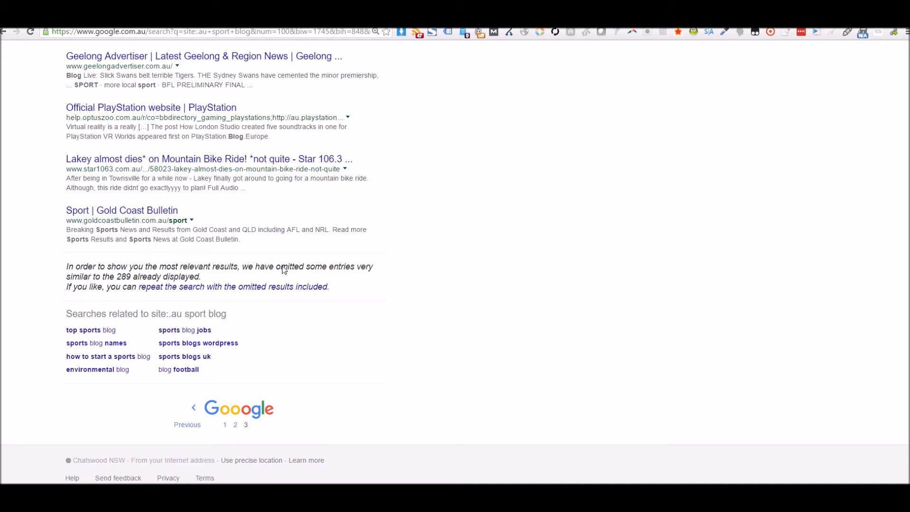
{"action": "left_click_drag", "start_coordinate": [252, 429], "coordinate": [215, 426]}
{"action": "left_click", "coordinate": [500, 263]}
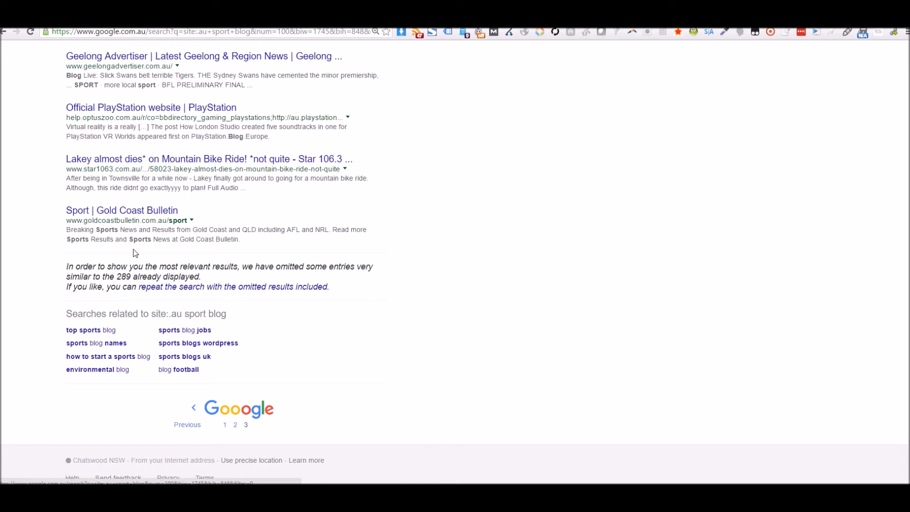
{"action": "mouse_move", "coordinate": [63, 268]}
{"action": "left_mouse_down"}
{"action": "mouse_move", "coordinate": [371, 274]}
{"action": "mouse_move", "coordinate": [354, 292]}
{"action": "mouse_move", "coordinate": [65, 265]}
{"action": "left_mouse_up"}
{"action": "left_click", "coordinate": [353, 292]}
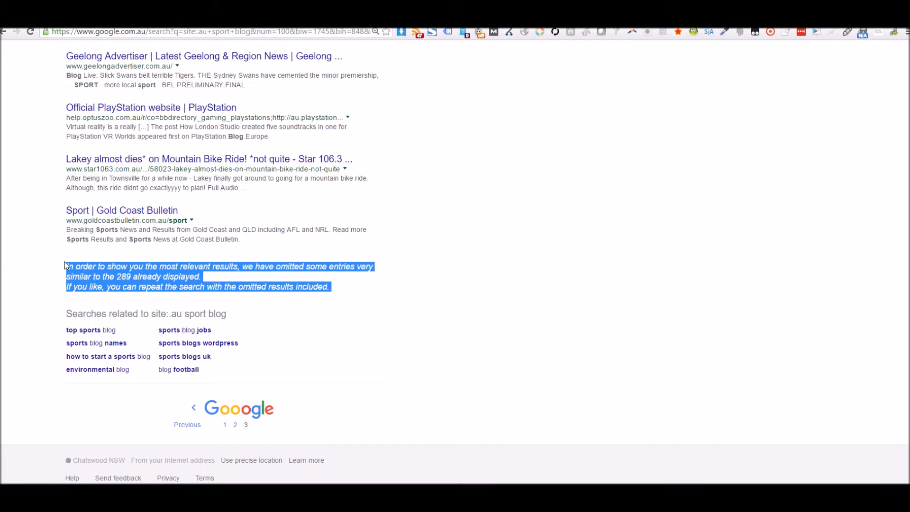
{"action": "left_click", "coordinate": [65, 266]}
{"action": "left_click_drag", "start_coordinate": [61, 266], "coordinate": [339, 293]}
{"action": "left_click", "coordinate": [480, 278]}
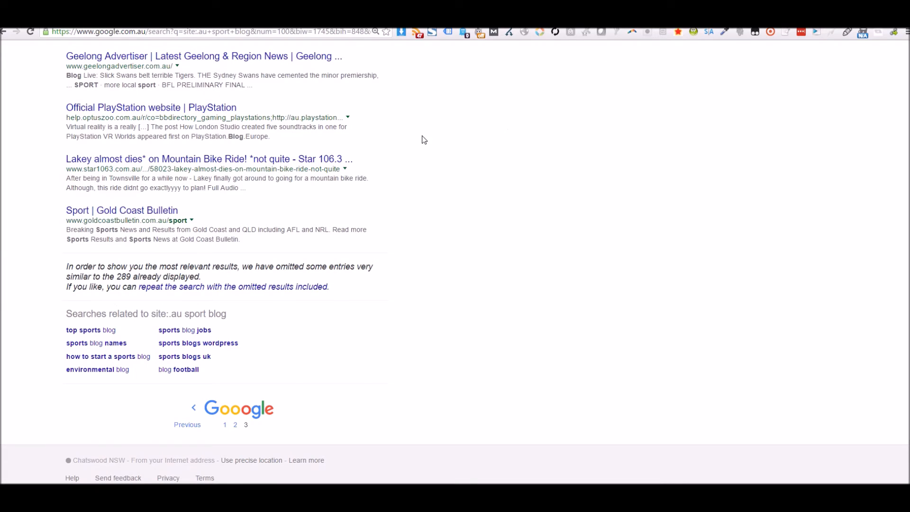
- Switch to the Keyword List file in Notepad and copy the second keyword, "site:.au sport news"
{"action": "mouse_move", "coordinate": [155, 503]}
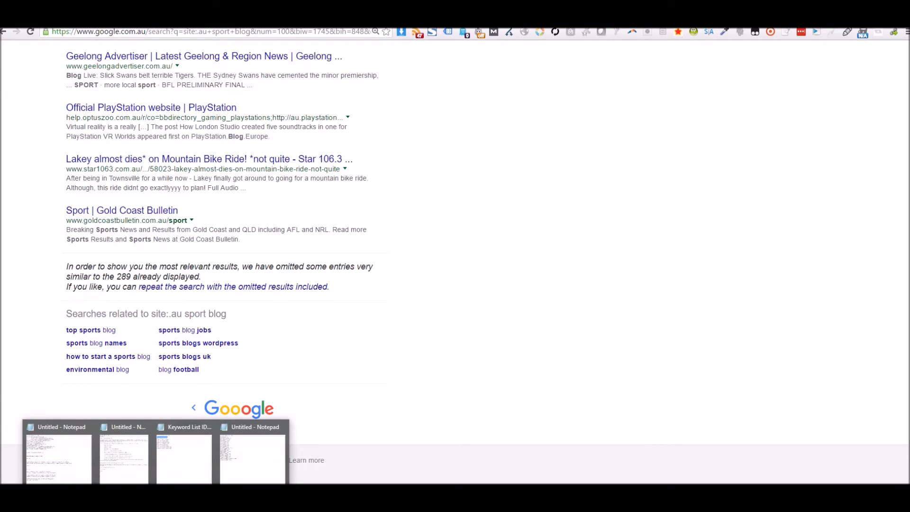
{"action": "mouse_move", "coordinate": [227, 468]}
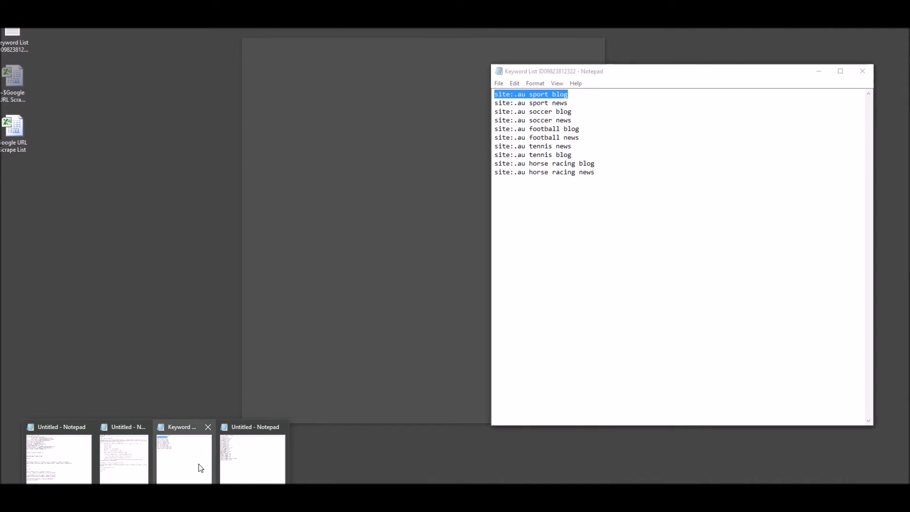
{"action": "left_click", "coordinate": [196, 465]}
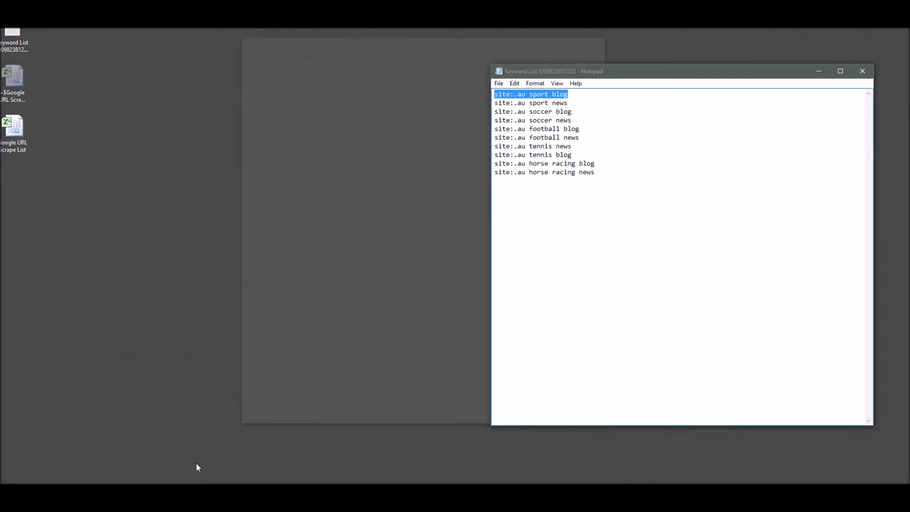
{"action": "left_click_drag", "start_coordinate": [571, 104], "coordinate": [489, 105]}
{"action": "key", "text": "ctrl+c"}
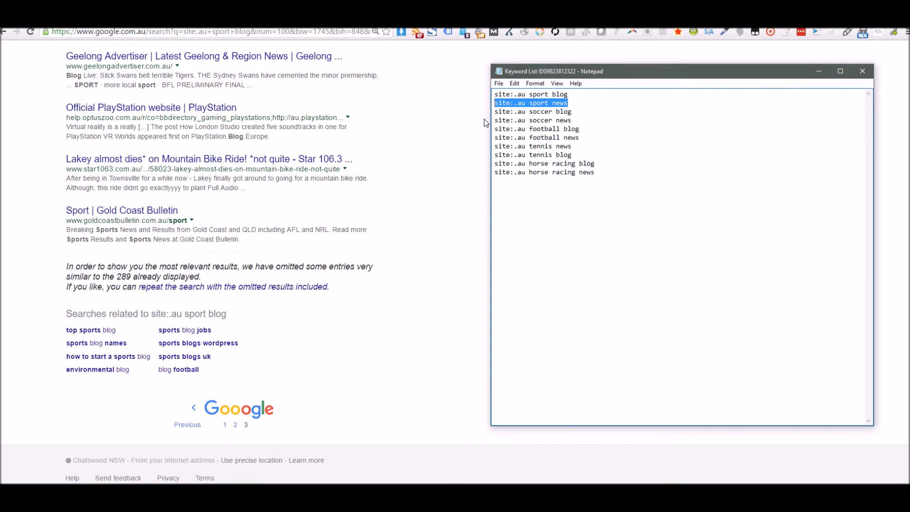
- Return to the Google results page and replace the search query with the copied keyword "site:.au sport news", running the search
{"action": "left_click", "coordinate": [449, 216]}
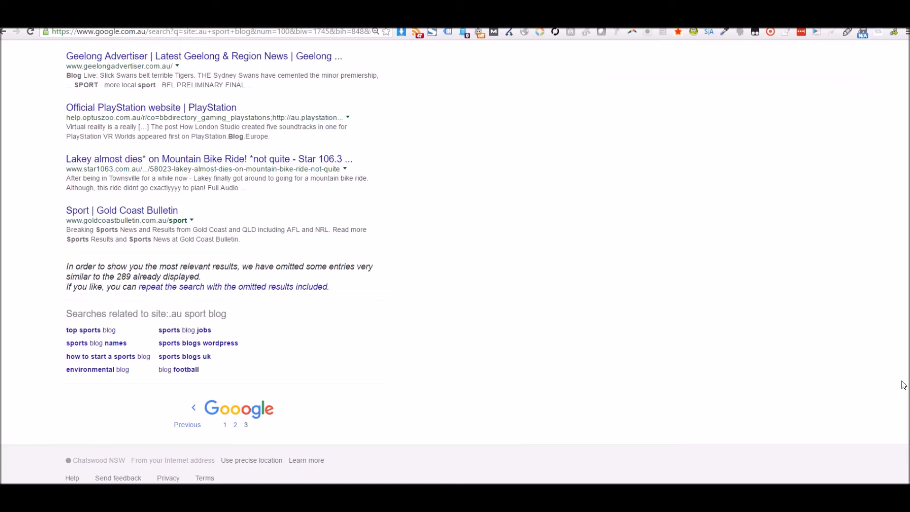
{"action": "scroll", "coordinate": [749, 124], "scroll_direction": "up", "scroll_amount": 20}
{"action": "scroll", "coordinate": [748, 125], "scroll_direction": "up", "scroll_amount": 15}
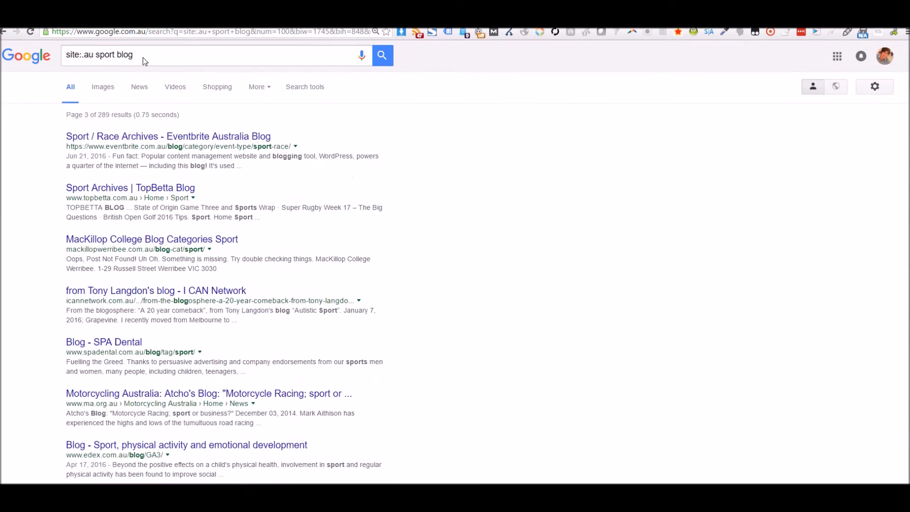
{"action": "left_click", "coordinate": [144, 62]}
{"action": "key", "text": "ctrl+a"}
{"action": "key", "text": "ctrl+v"}
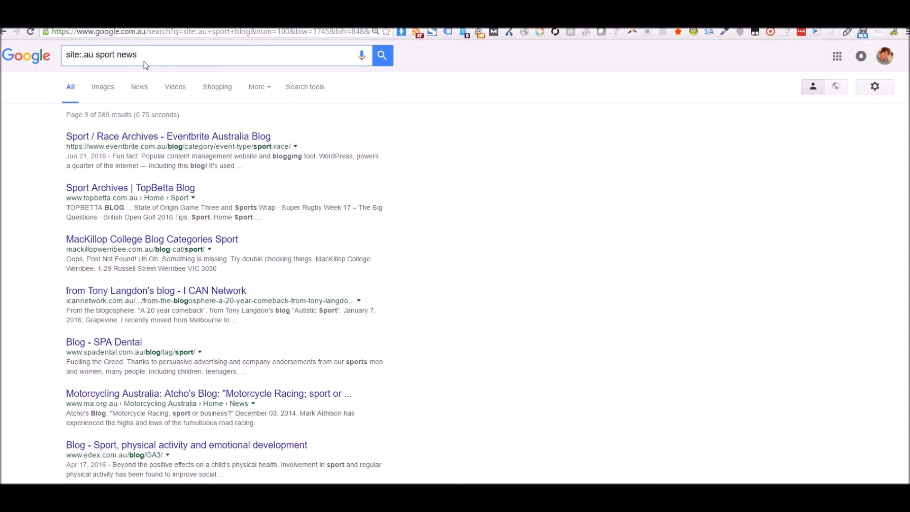
{"action": "key", "text": "Return"}
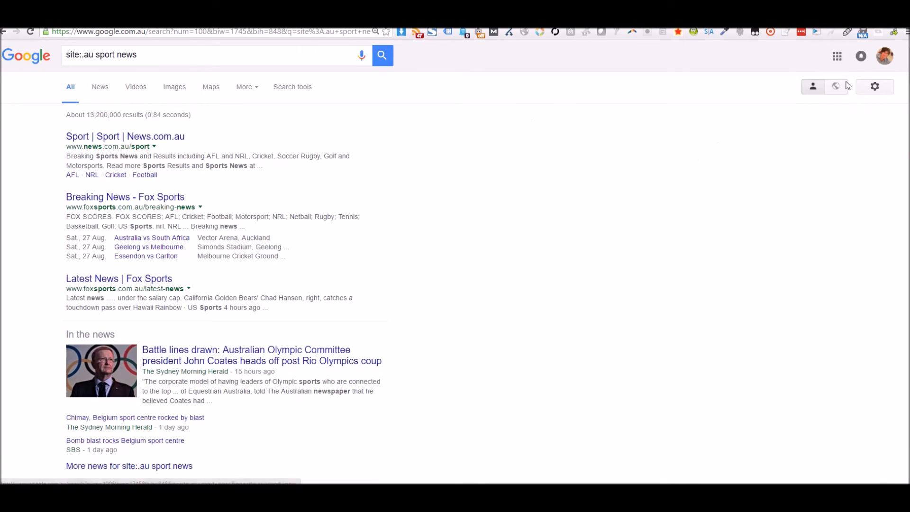
- Extract the page 1 sport news links with Link Grabber, copy them and paste them into the Google URL Scrape List workbook from A295
{"action": "left_click", "coordinate": [894, 33]}
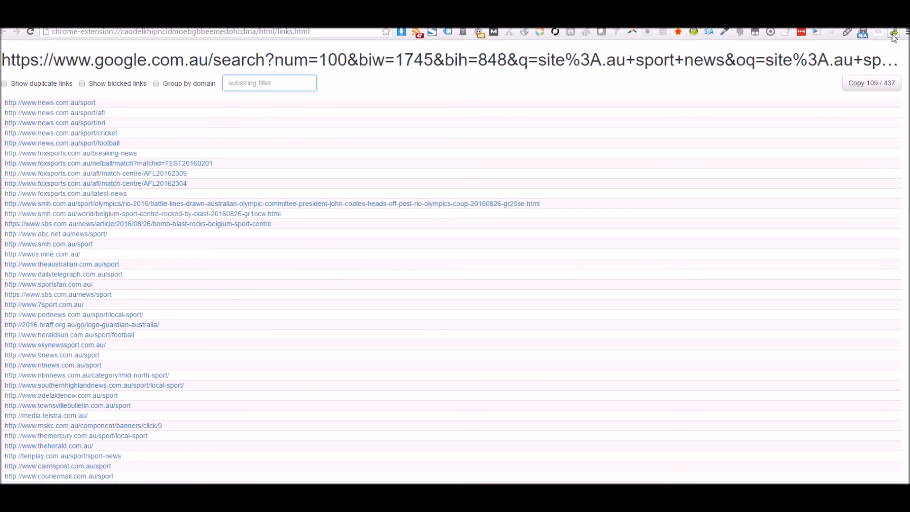
{"action": "left_click", "coordinate": [854, 83]}
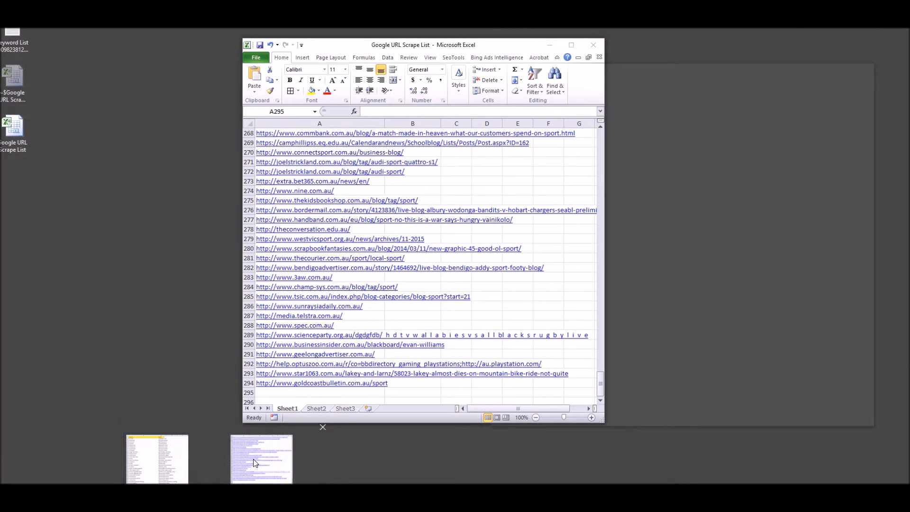
{"action": "left_click", "coordinate": [255, 463]}
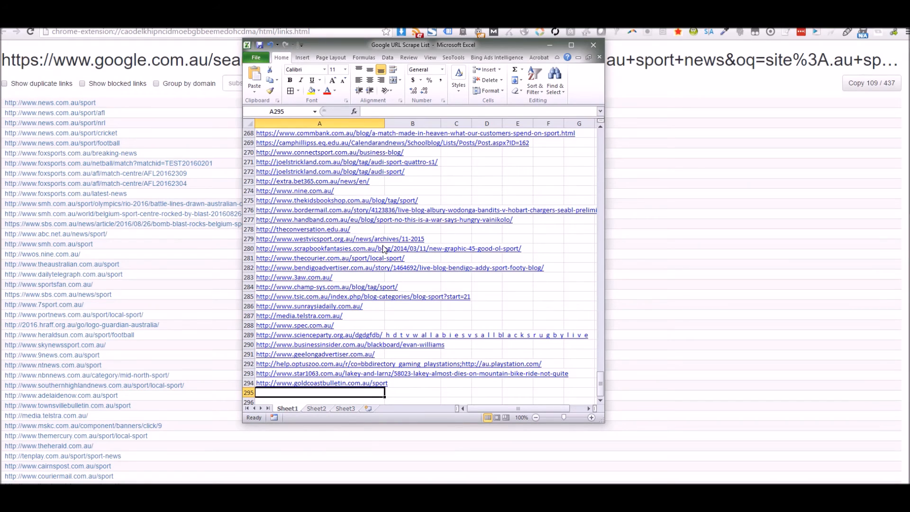
{"action": "key", "text": "ctrl+v"}
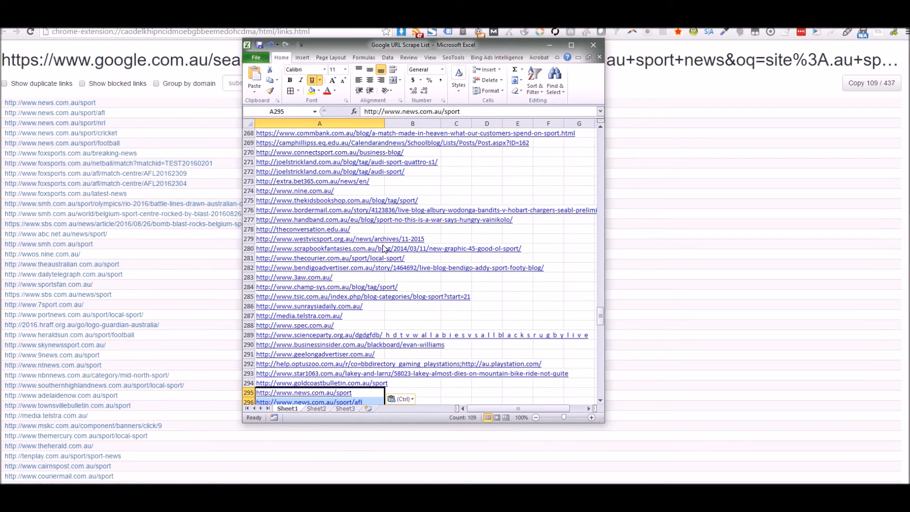
- Dismiss the paste options and select the first empty cell below the pasted links, A404
{"action": "key", "text": "ctrl"}
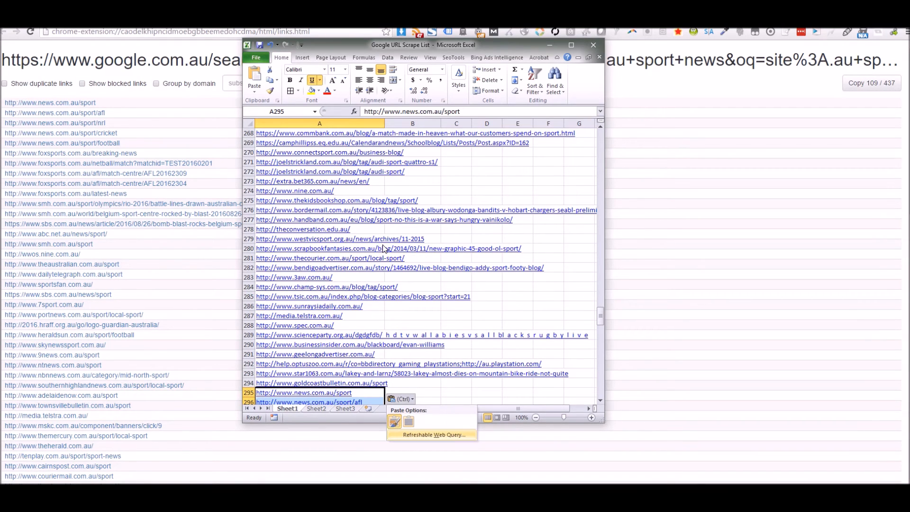
{"action": "key", "text": "Escape"}
{"action": "left_click", "coordinate": [372, 396]}
{"action": "key", "text": "ctrl+Down"}
{"action": "key", "text": "Down"}
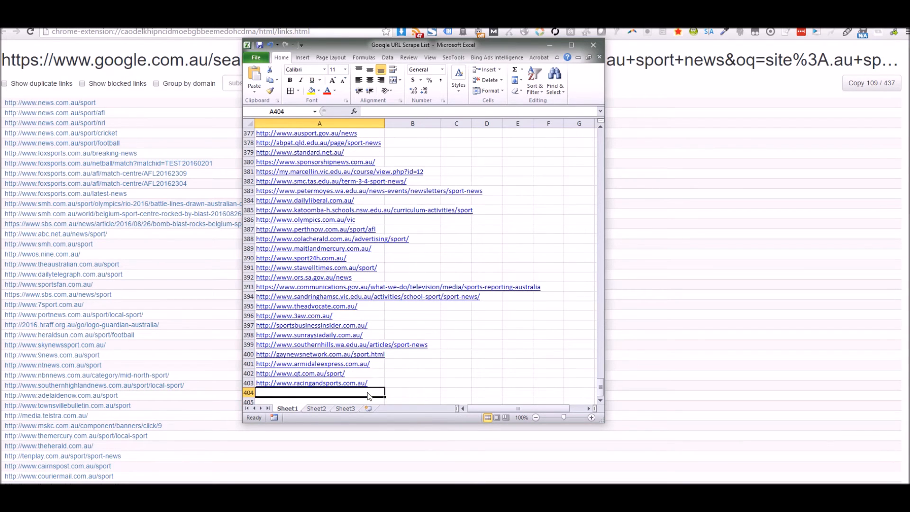
- Return to the sport news results in the browser, open page 2 and extract its links with Link Grabber
{"action": "left_click", "coordinate": [676, 92]}
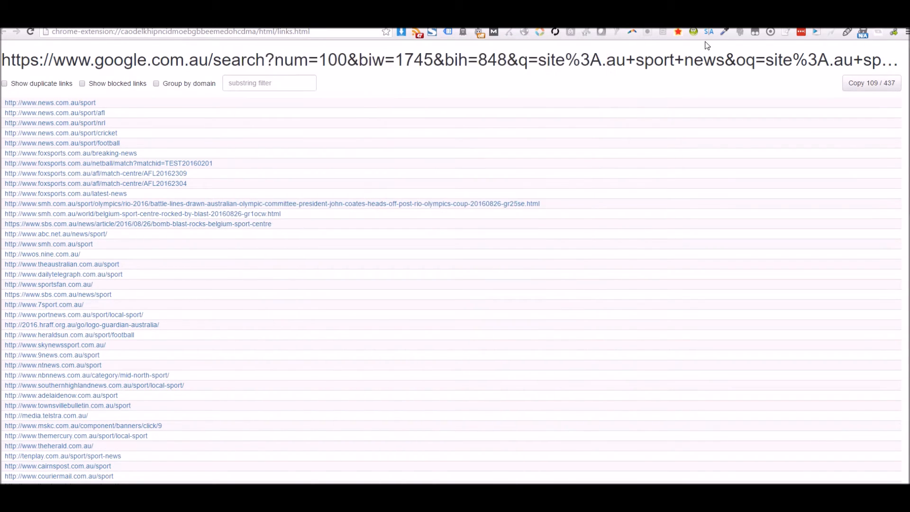
{"action": "key", "text": "ctrl+Tab"}
{"action": "key", "text": "ctrl+Tab"}
{"action": "key", "text": "ctrl+Tab"}
{"action": "key", "text": "ctrl+Tab"}
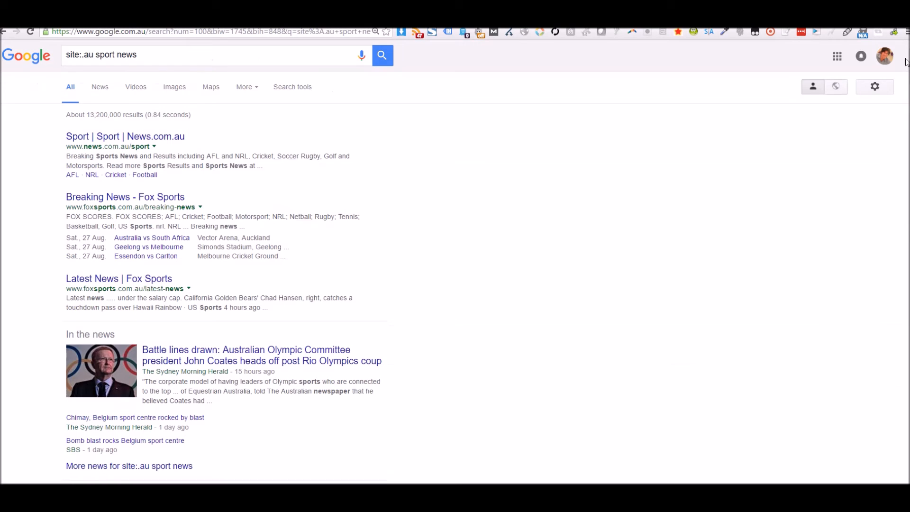
{"action": "key", "text": "End"}
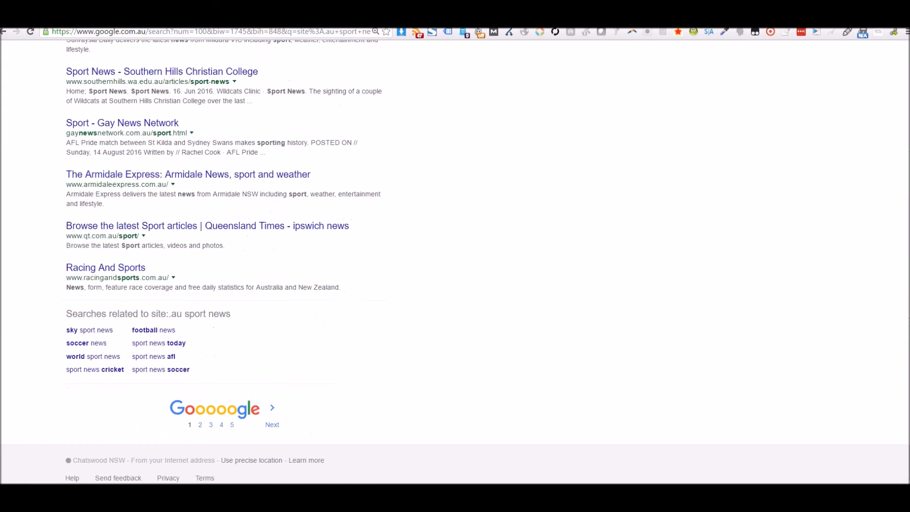
{"action": "left_click", "coordinate": [200, 426]}
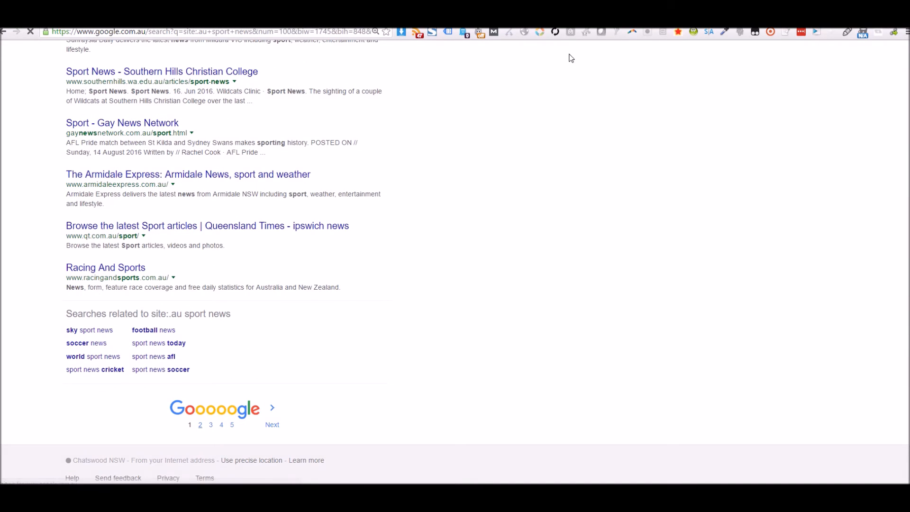
{"action": "left_click", "coordinate": [896, 32]}
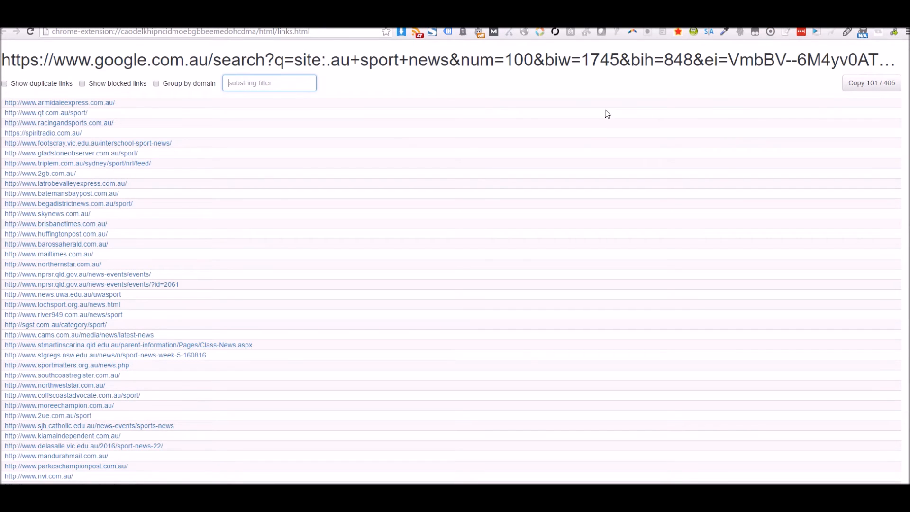
- Copy the extracted page 2 links and paste them into the Google URL Scrape List workbook from cell A404
{"action": "left_click", "coordinate": [860, 83]}
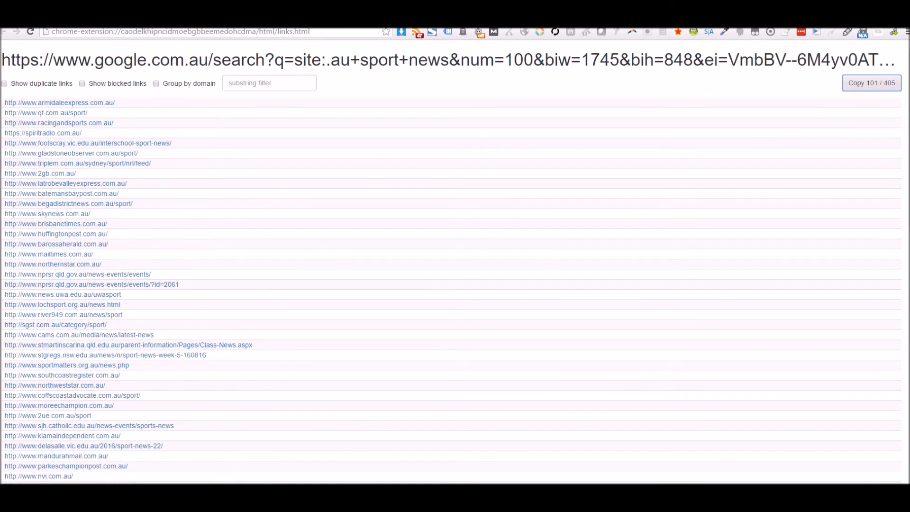
{"action": "left_click", "coordinate": [306, 468]}
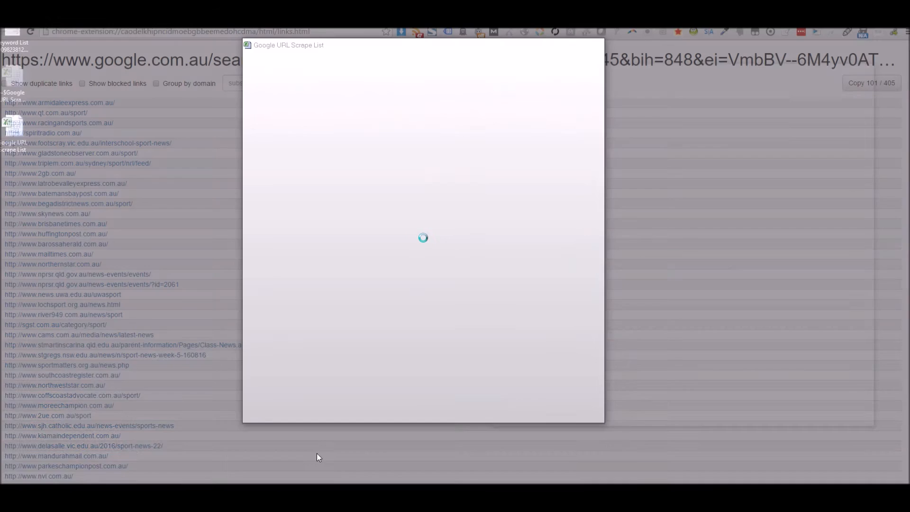
{"action": "key", "text": "ctrl+v"}
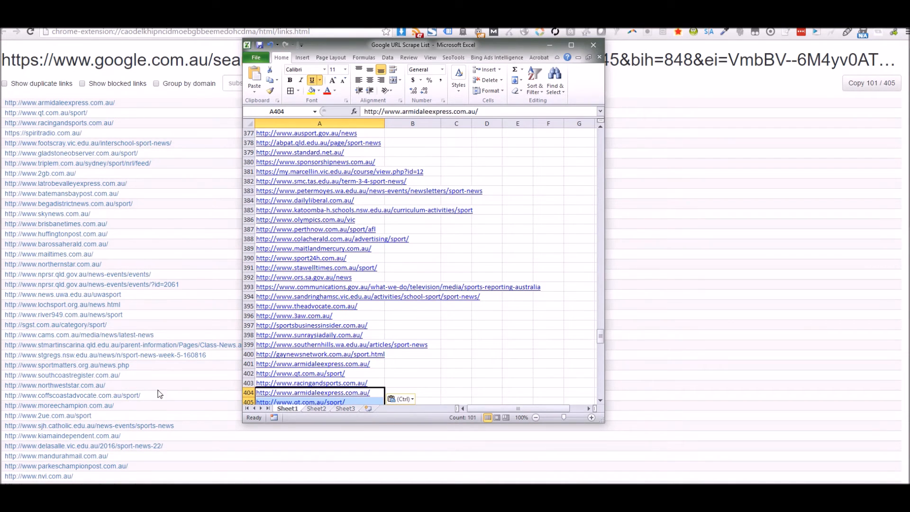
- Close the extracted links page and open page 3 of the sport news results
{"action": "left_click", "coordinate": [641, 94]}
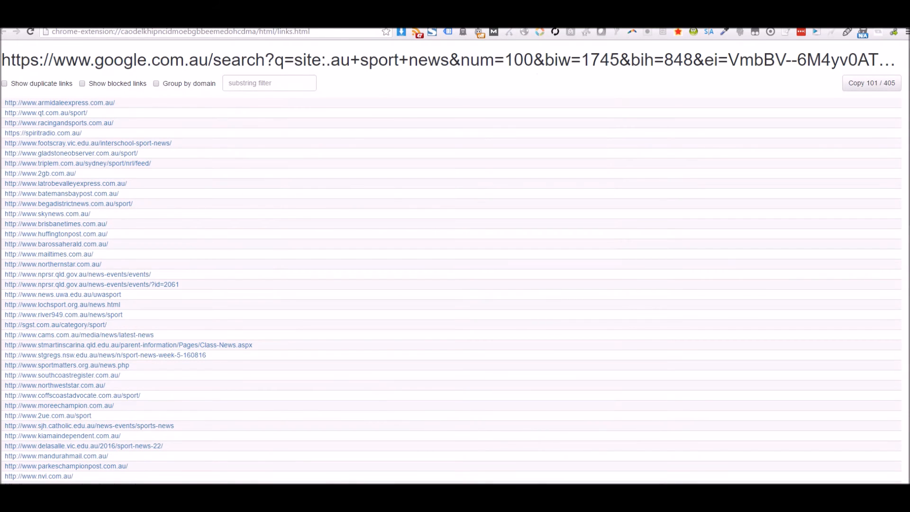
{"action": "key", "text": "ctrl+w"}
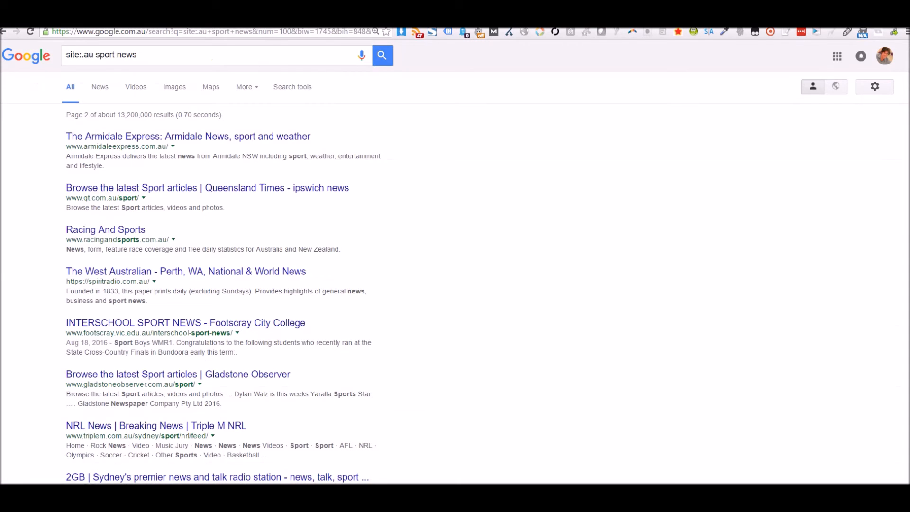
{"action": "scroll", "coordinate": [738, 183], "scroll_direction": "down", "scroll_amount": 7}
{"action": "scroll", "coordinate": [738, 183], "scroll_direction": "up", "scroll_amount": 7}
{"action": "scroll", "coordinate": [738, 183], "scroll_direction": "down", "scroll_amount": 20}
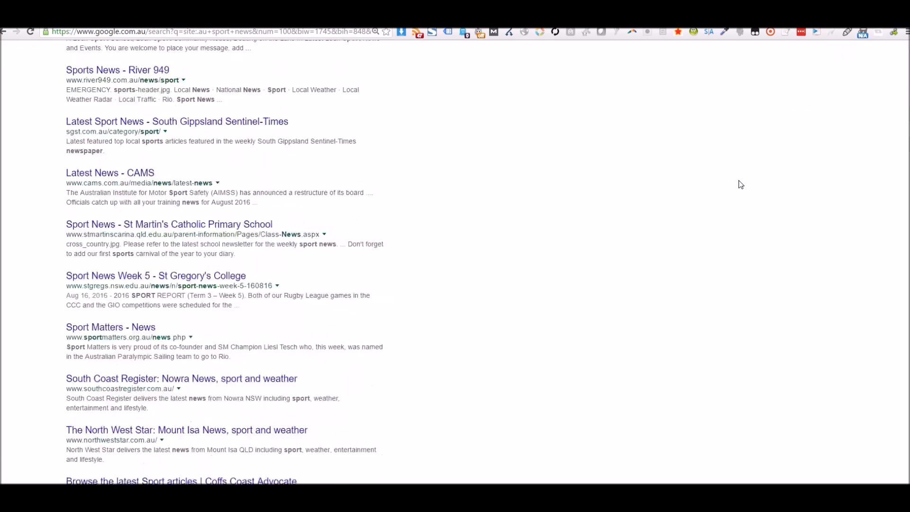
{"action": "scroll", "coordinate": [789, 164], "scroll_direction": "down", "scroll_amount": 20}
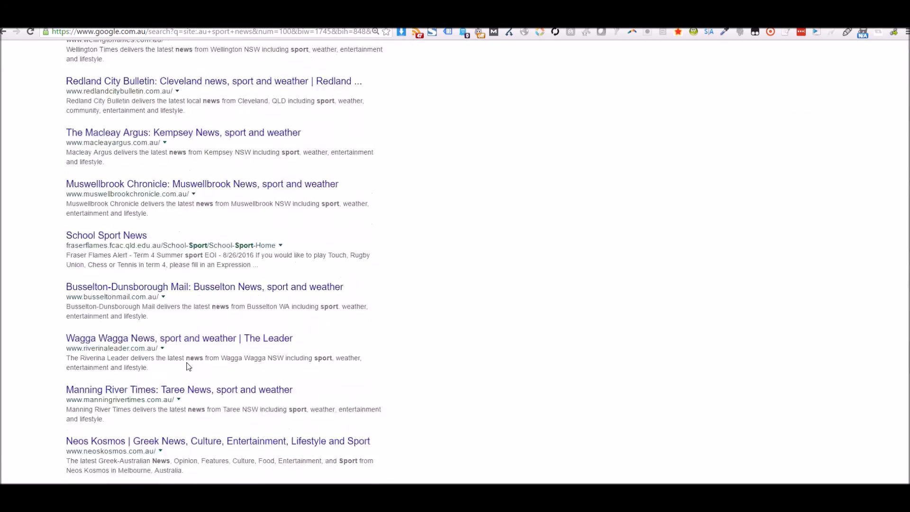
{"action": "scroll", "coordinate": [209, 368], "scroll_direction": "down", "scroll_amount": 7}
{"action": "left_click", "coordinate": [232, 425]}
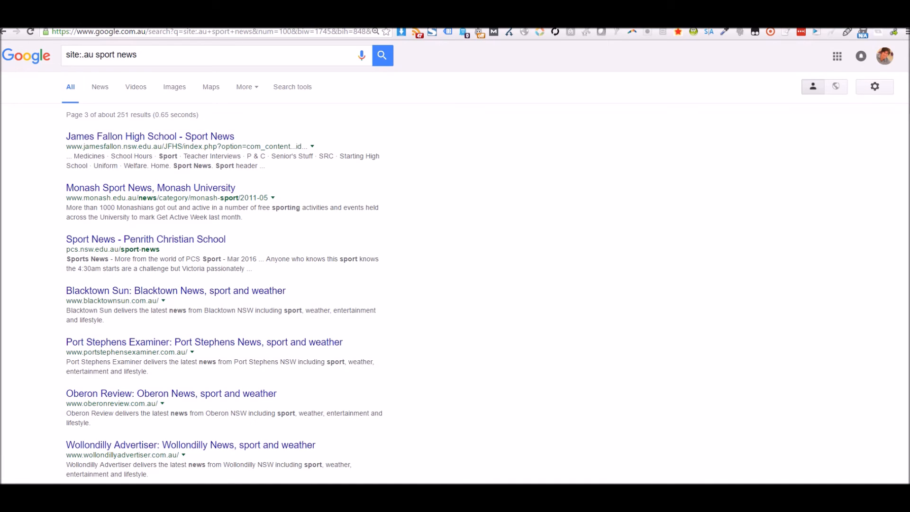
- Review the Keyword List file in Notepad, highlighting "site:.au soccer blog" and the whole keyword list
{"action": "mouse_move", "coordinate": [155, 495]}
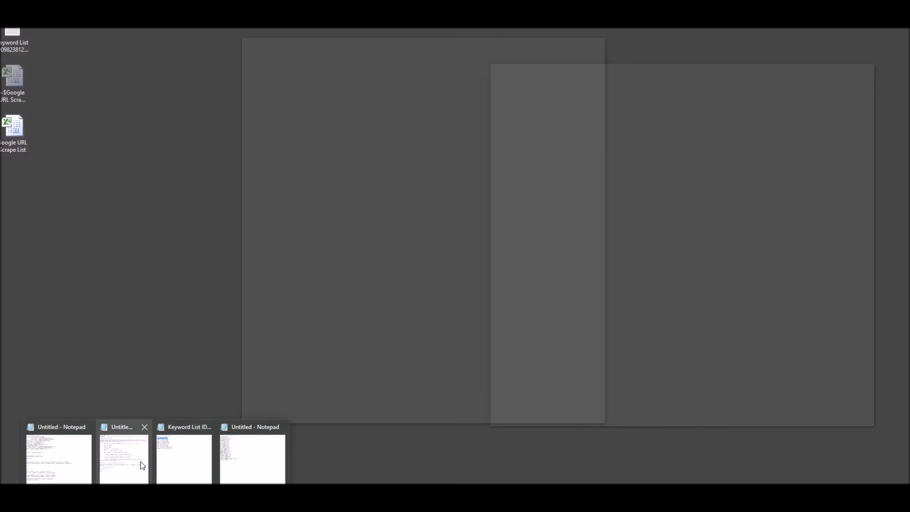
{"action": "left_click", "coordinate": [159, 461]}
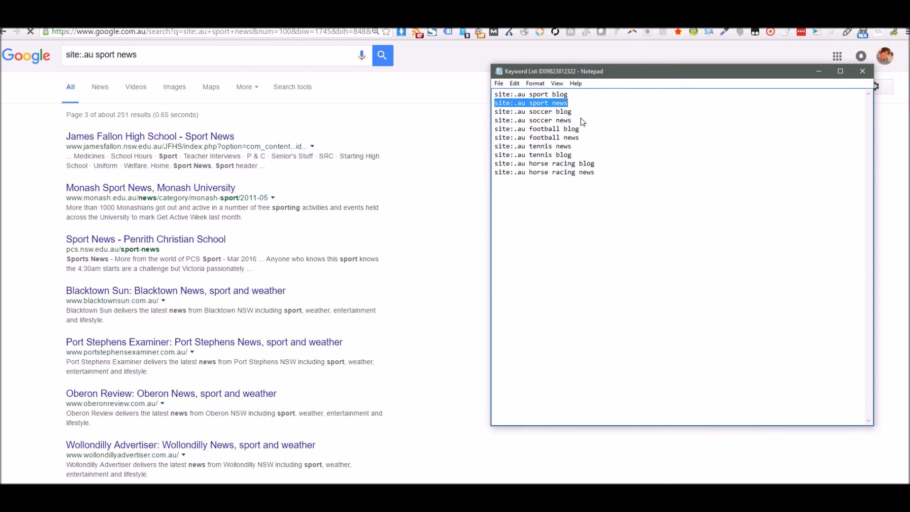
{"action": "left_click_drag", "start_coordinate": [575, 113], "coordinate": [487, 110]}
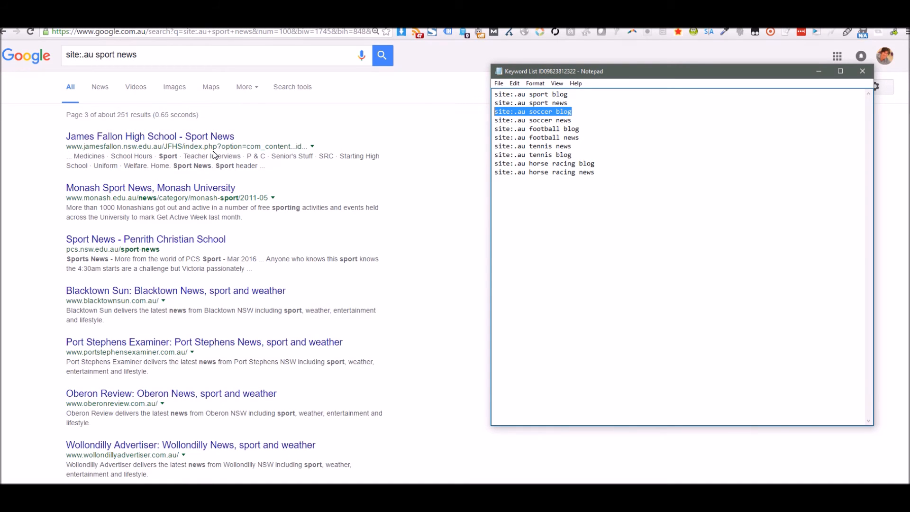
{"action": "left_click_drag", "start_coordinate": [625, 186], "coordinate": [462, 87]}
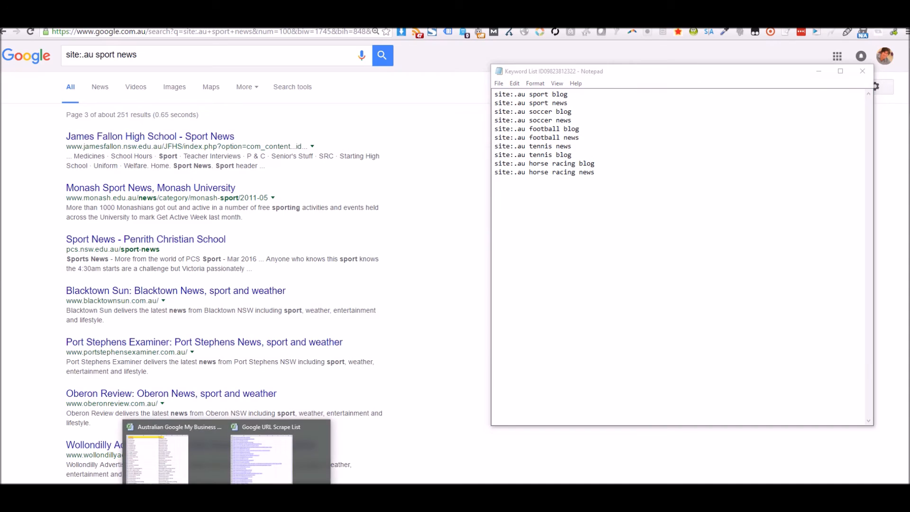
- Switch to the Google URL Scrape List workbook in Excel and slightly widen the Root Domain column on Sheet1
{"action": "left_click", "coordinate": [271, 471]}
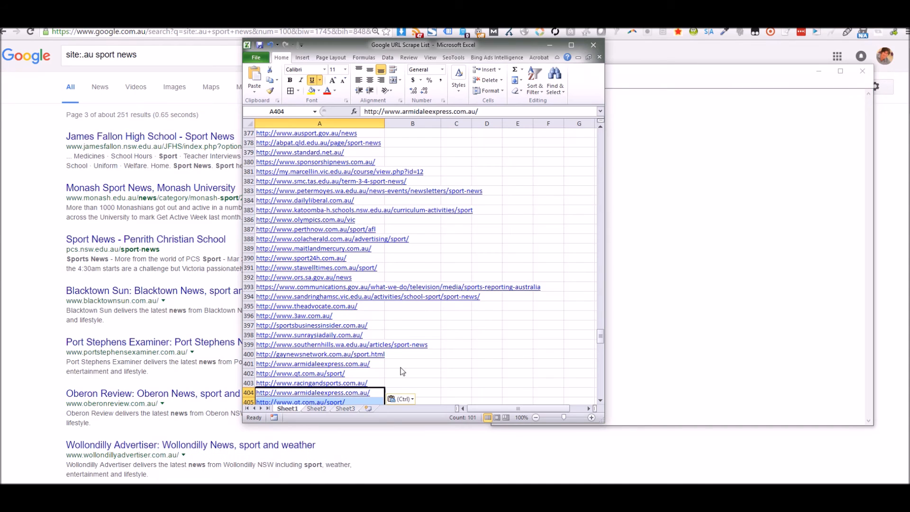
{"action": "left_click", "coordinate": [380, 397]}
{"action": "key", "text": "ctrl+Home"}
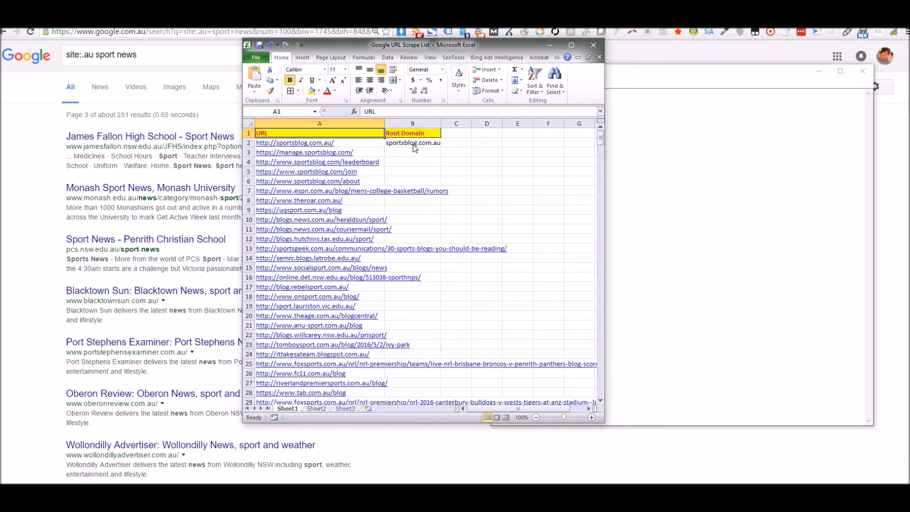
{"action": "left_click_drag", "start_coordinate": [442, 125], "coordinate": [460, 125]}
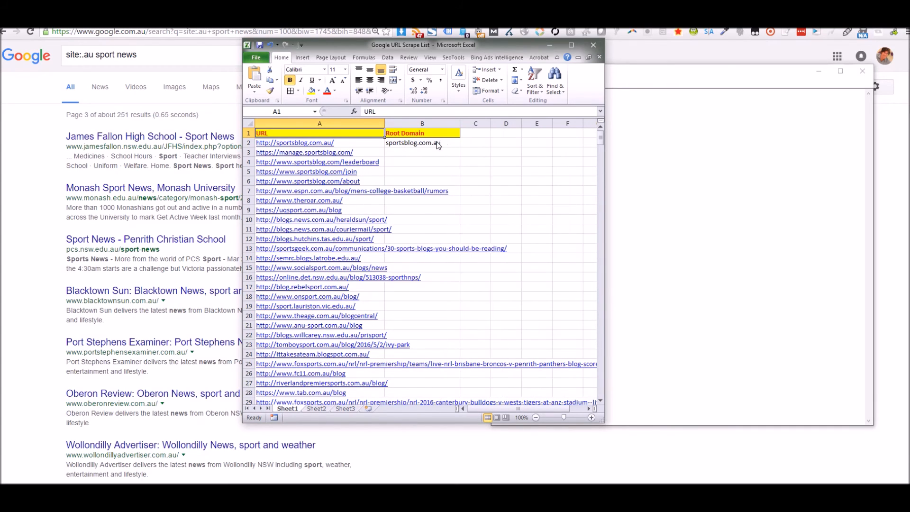
- Fill the root domain formula from B2 down beside every URL and check the column through to its last row
{"action": "left_click", "coordinate": [438, 146]}
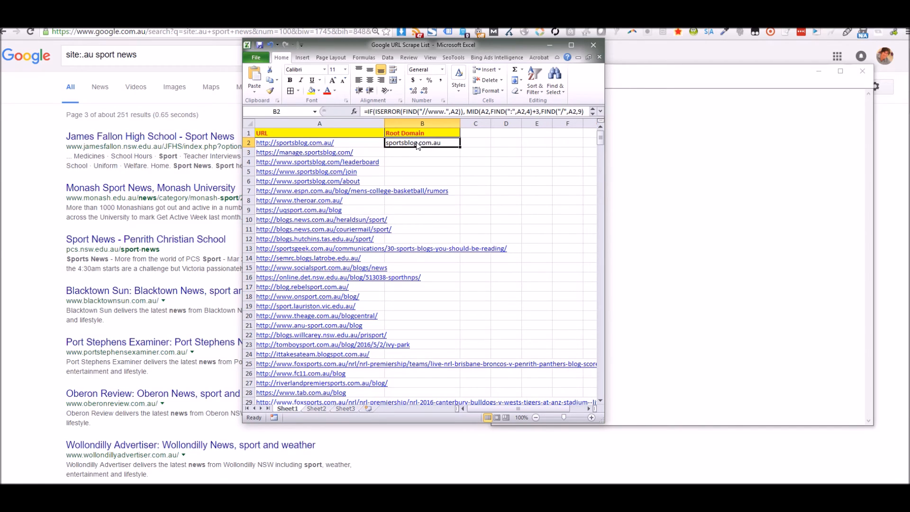
{"action": "double_click", "coordinate": [460, 148]}
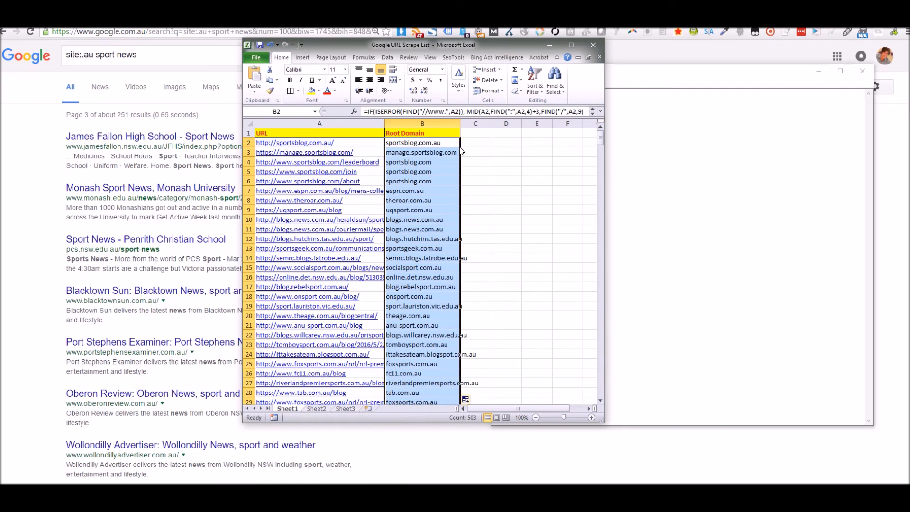
{"action": "left_click", "coordinate": [454, 156]}
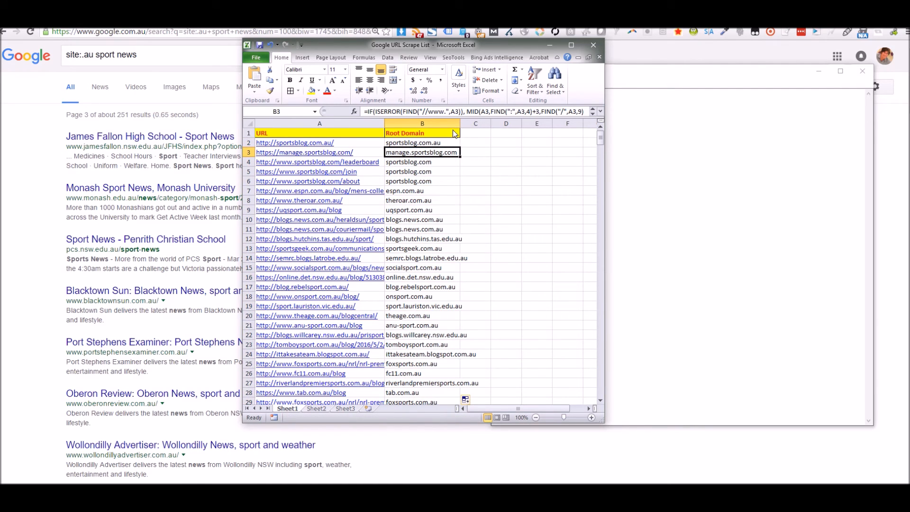
{"action": "left_click", "coordinate": [432, 144]}
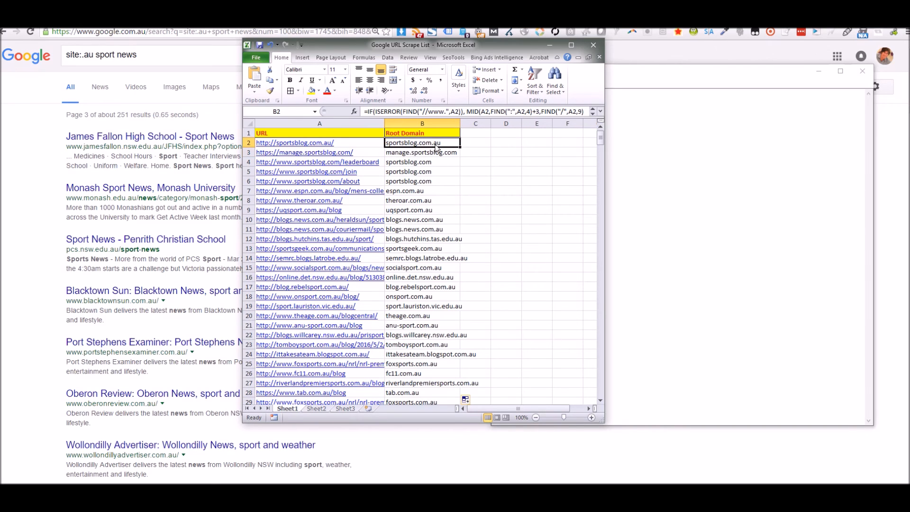
{"action": "key", "text": "ctrl+Down"}
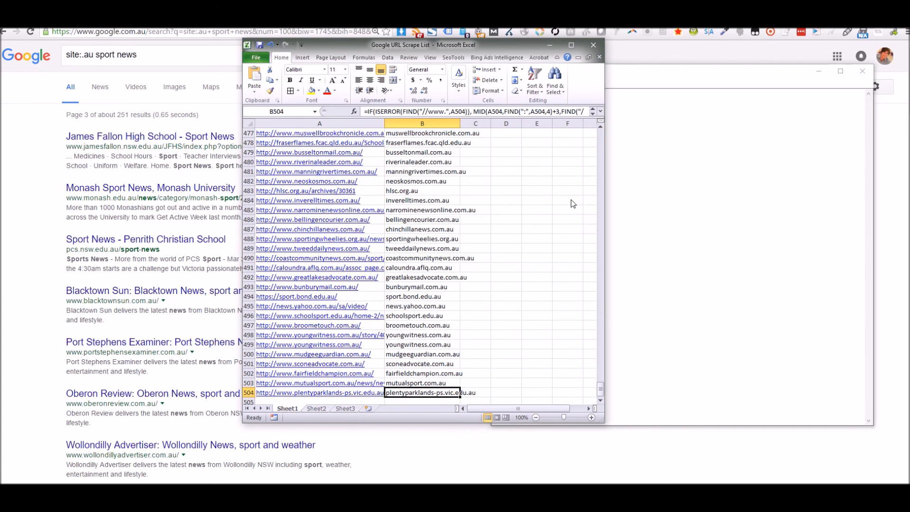
{"action": "key", "text": "Down"}
{"action": "key", "text": "Up"}
{"action": "key", "text": "ctrl+Up"}
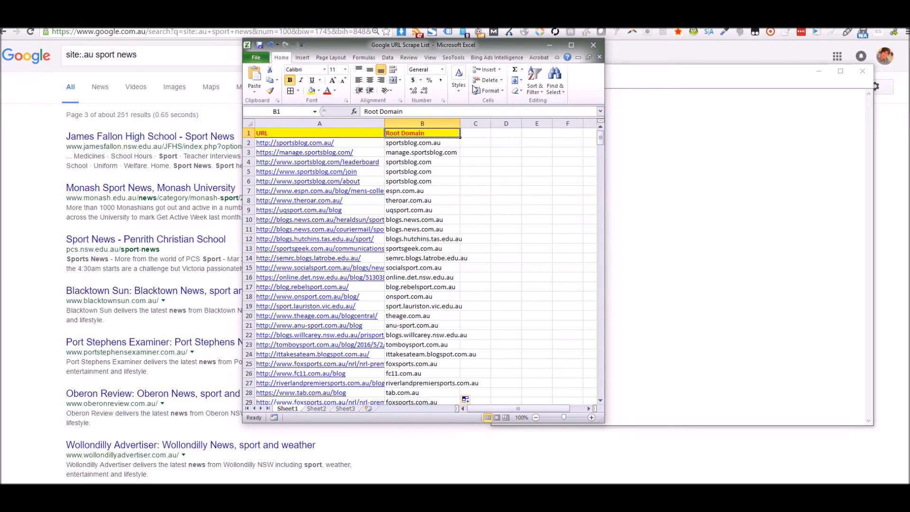
- Remove rows with duplicate root domains, expanding the selection to the adjacent data and comparing only the Root Domain column
{"action": "left_click", "coordinate": [424, 124]}
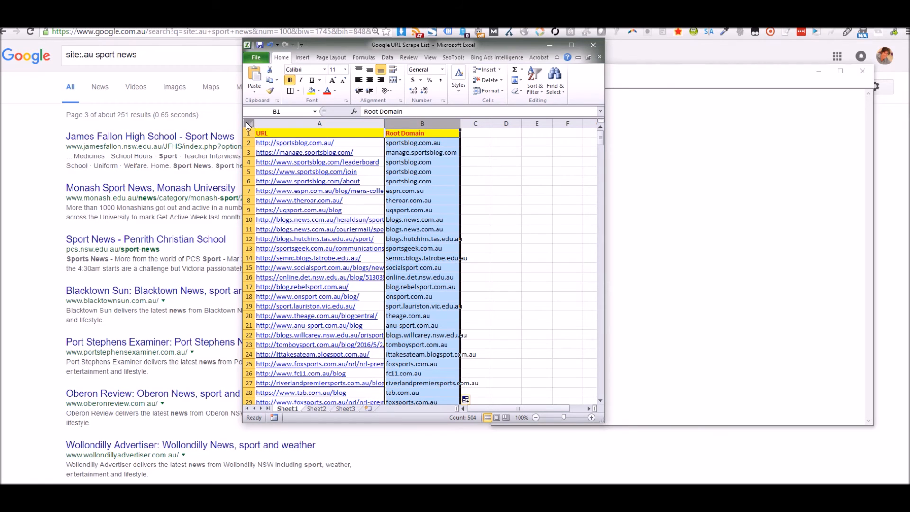
{"action": "left_click", "coordinate": [425, 125]}
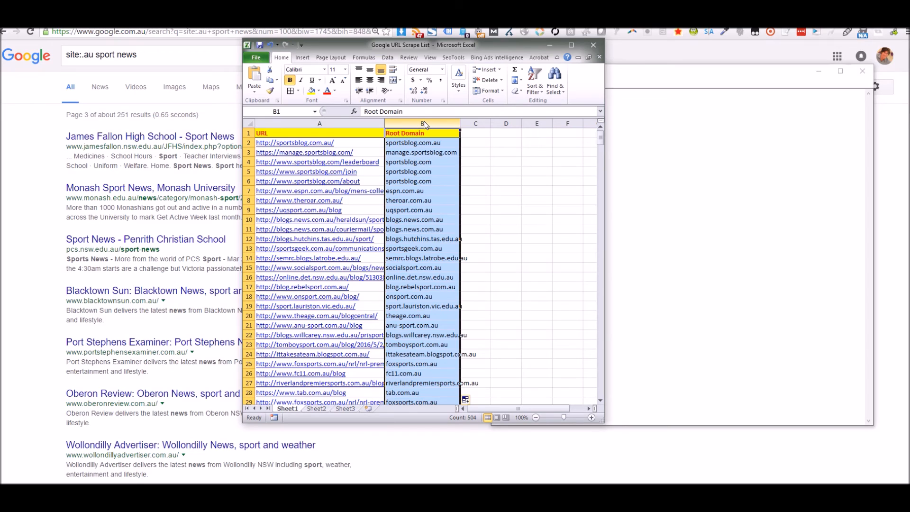
{"action": "left_click", "coordinate": [390, 57]}
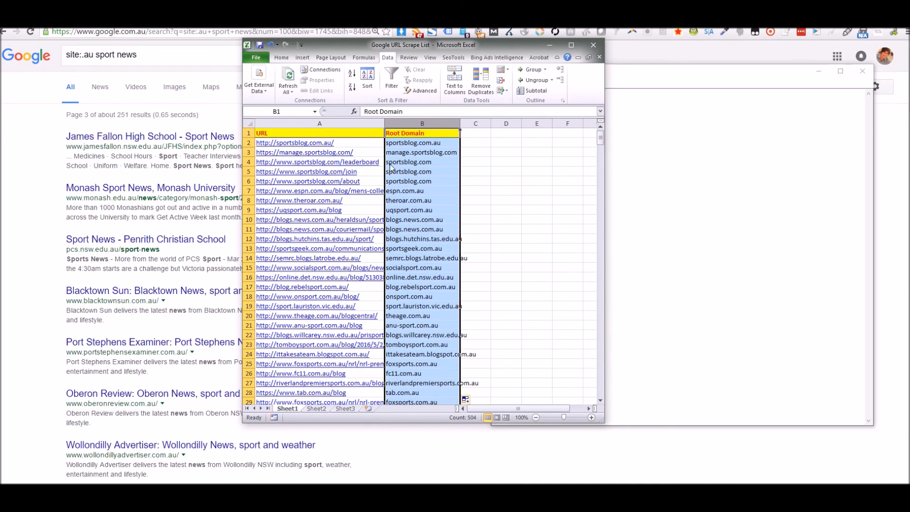
{"action": "left_click", "coordinate": [488, 82]}
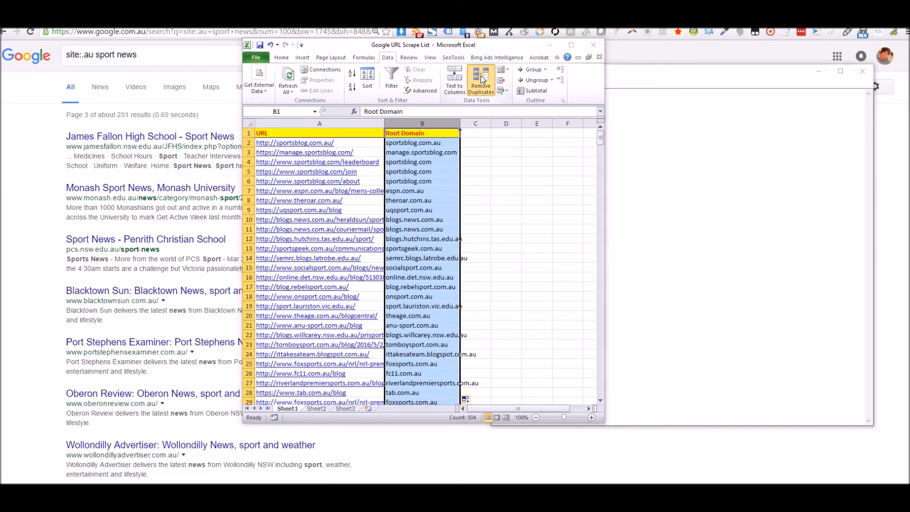
{"action": "left_click_drag", "start_coordinate": [764, 191], "coordinate": [457, 136]}
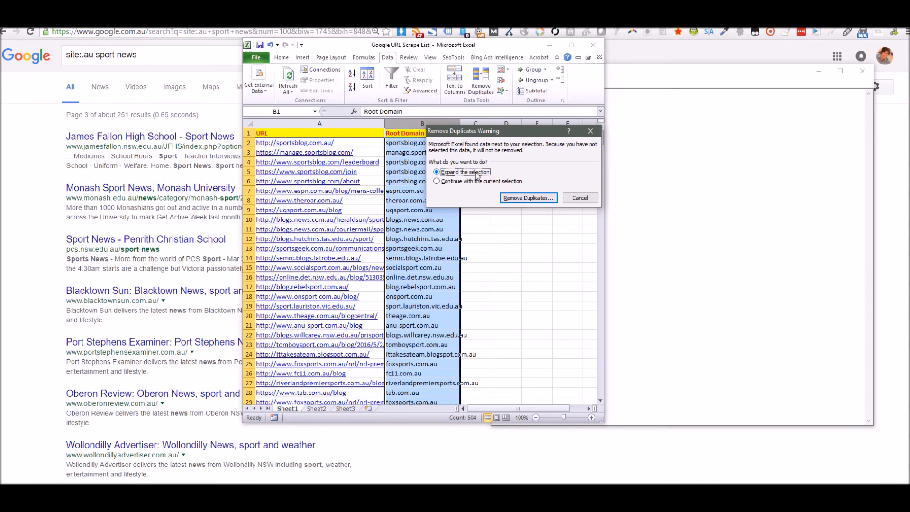
{"action": "left_click", "coordinate": [532, 203]}
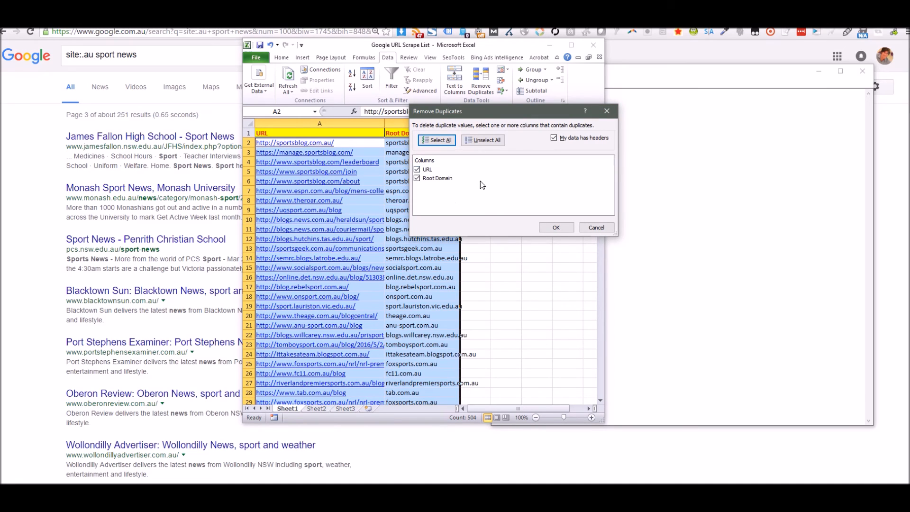
{"action": "left_click", "coordinate": [491, 142]}
{"action": "left_click", "coordinate": [417, 179]}
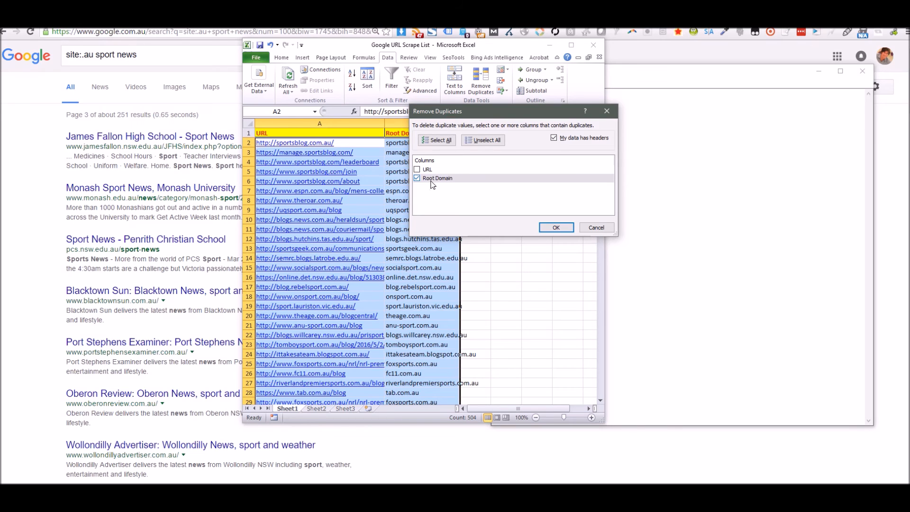
{"action": "left_click", "coordinate": [556, 229]}
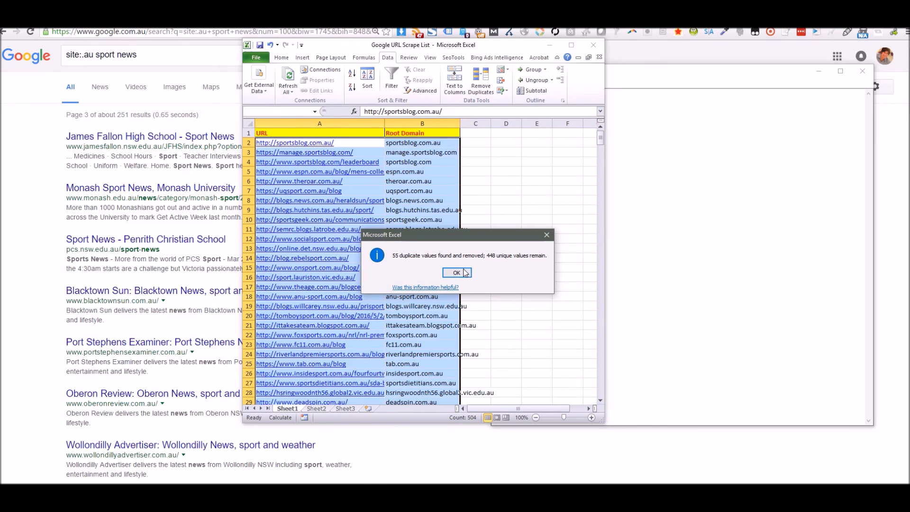
{"action": "left_click", "coordinate": [456, 273]}
{"action": "left_click", "coordinate": [419, 124]}
{"action": "left_click", "coordinate": [423, 172]}
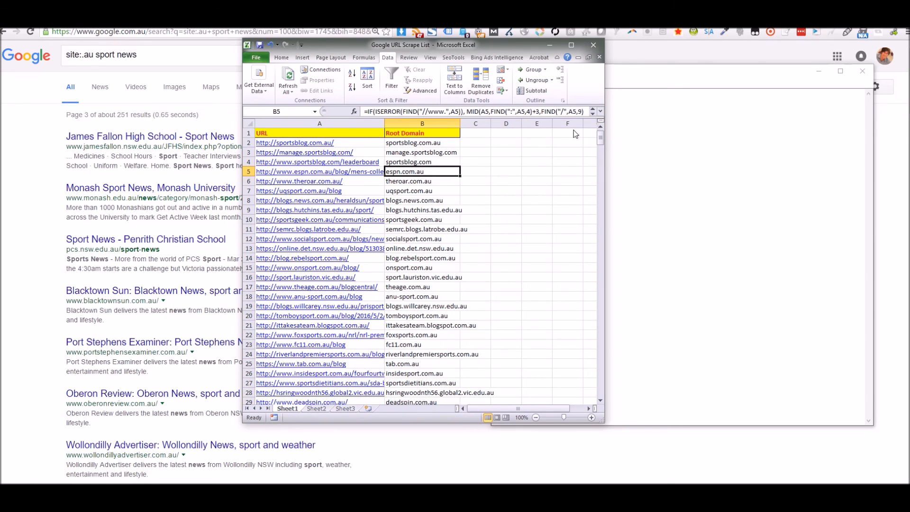
- Begin saving the workbook as a new file on the Desktop, adding a hyphen and the person's first name after "Google URL Scrape List"
{"action": "left_click", "coordinate": [256, 58]}
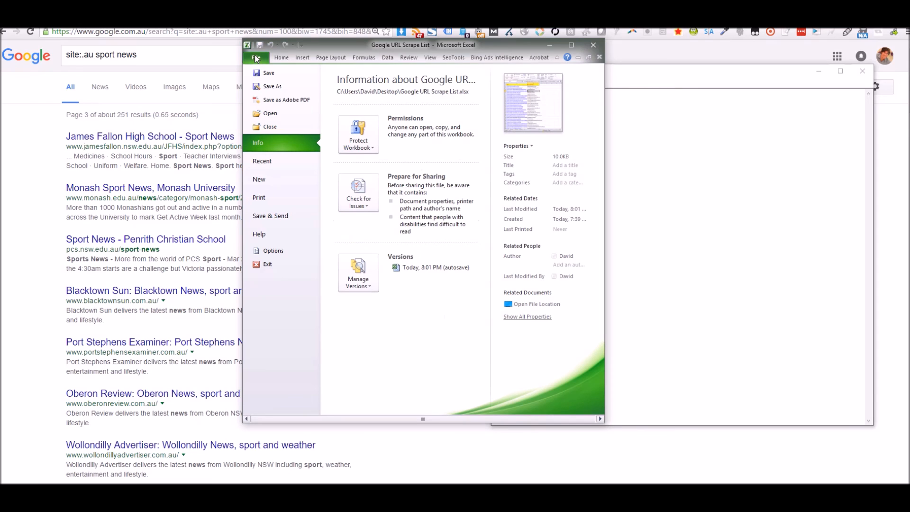
{"action": "left_click", "coordinate": [272, 86]}
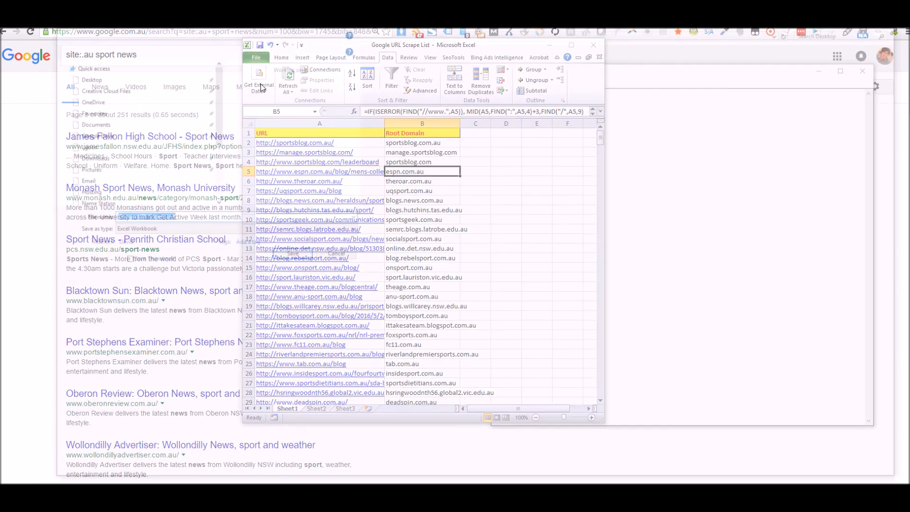
{"action": "left_click", "coordinate": [189, 411]}
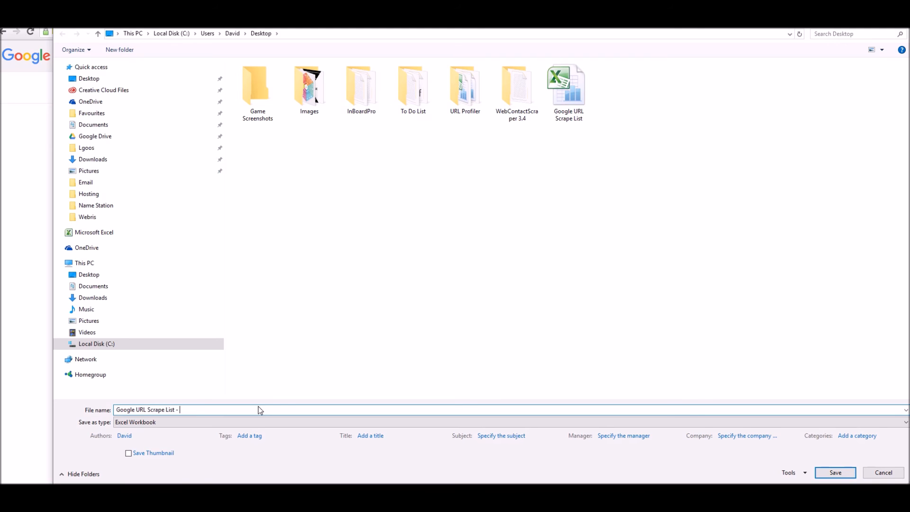
{"action": "type", "text": "- Da"}
{"action": "key", "text": "BackSpace"}
{"action": "key", "text": "BackSpace"}
{"action": "type", "text": "Jes"}
- Arrange the Save As dialog and the Keyword List Notepad window side by side to read the ID in the Notepad title
{"action": "mouse_move", "coordinate": [172, 461]}
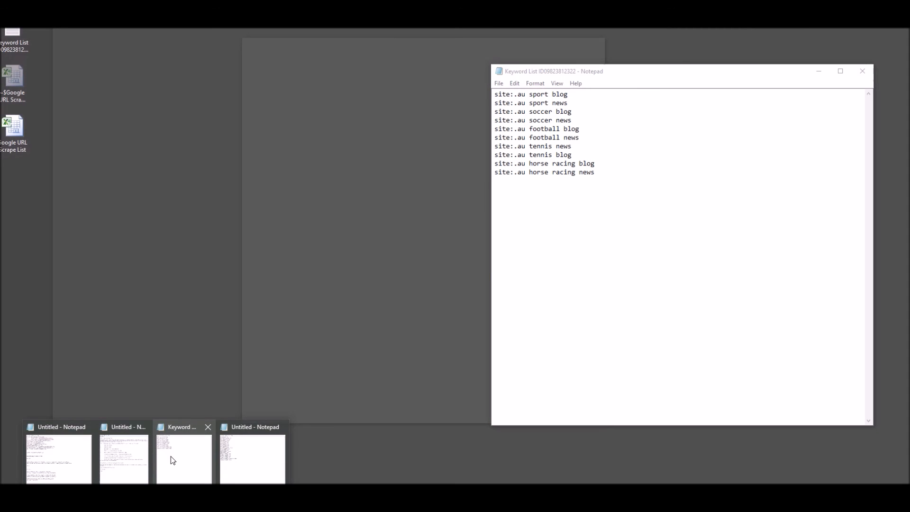
{"action": "left_click", "coordinate": [172, 461]}
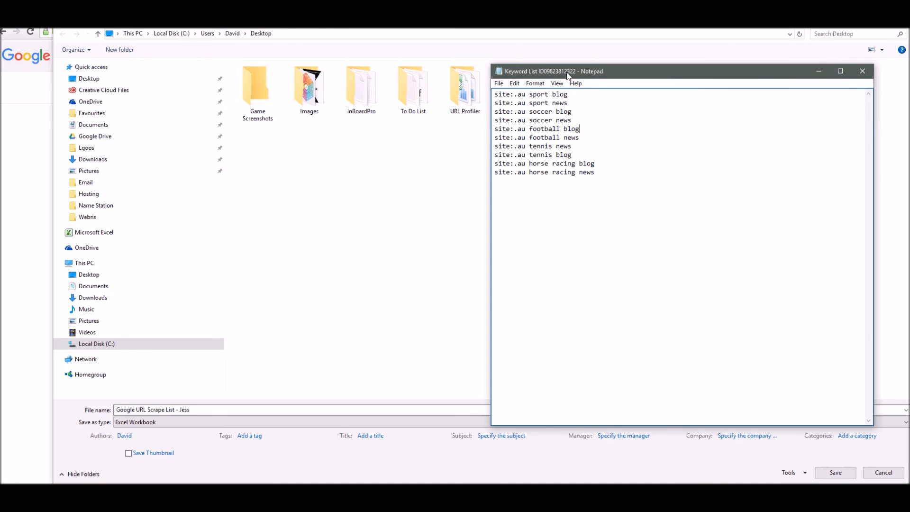
{"action": "left_click", "coordinate": [201, 411]}
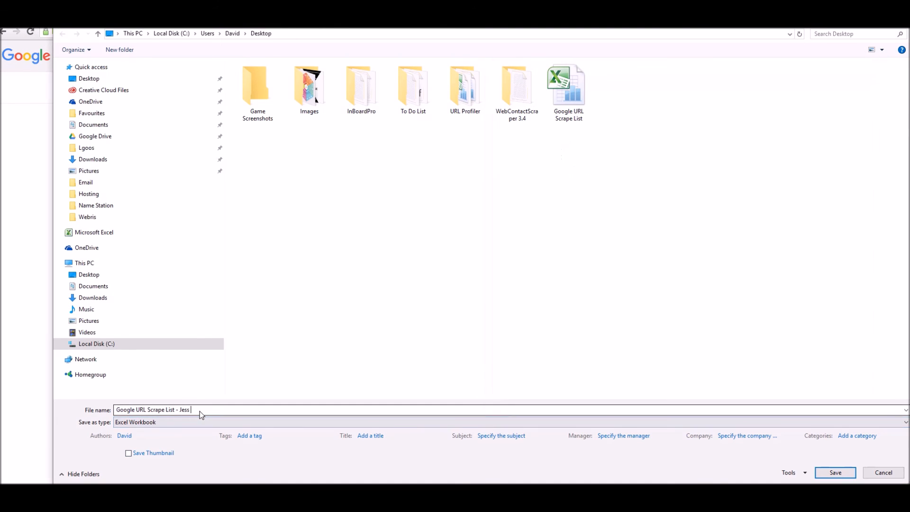
{"action": "key", "text": "Return"}
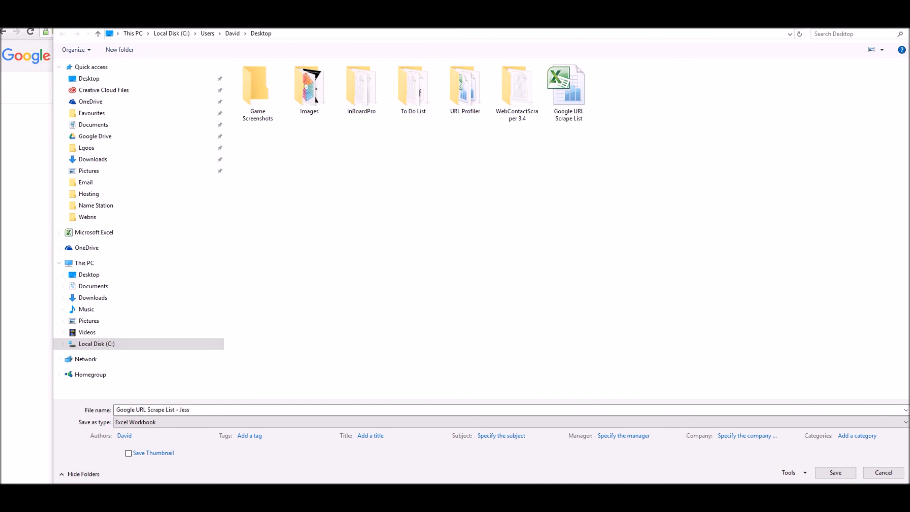
{"action": "left_click_drag", "start_coordinate": [53, 112], "coordinate": [475, 142]}
{"action": "left_click", "coordinate": [156, 502]}
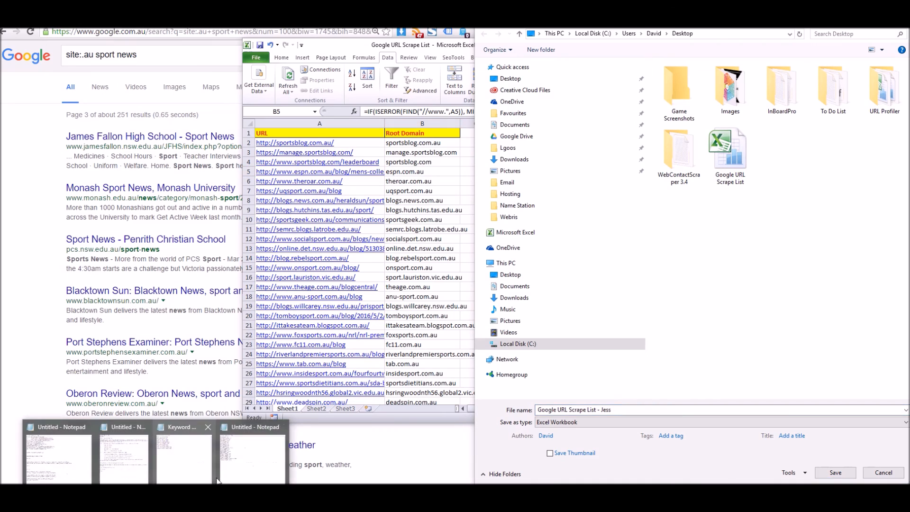
{"action": "mouse_move", "coordinate": [156, 501]}
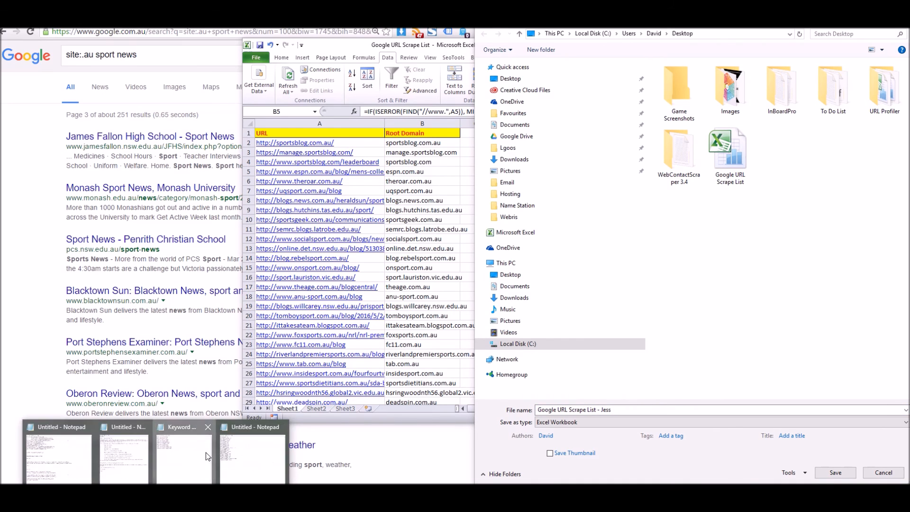
{"action": "left_click", "coordinate": [185, 456]}
{"action": "left_click_drag", "start_coordinate": [584, 76], "coordinate": [177, 66]}
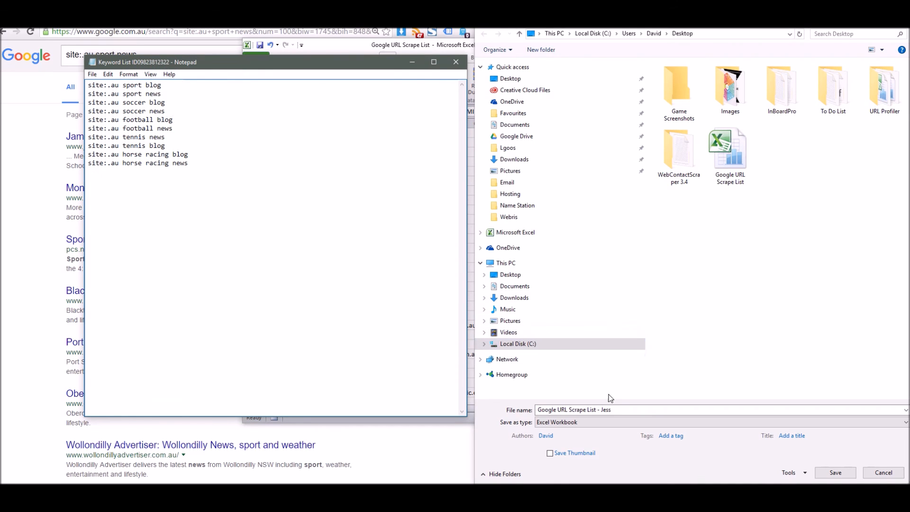
- Append a hyphen and the keyword list's ID number to the file name, check it against Notepad and save the Excel workbook
{"action": "left_click", "coordinate": [616, 409]}
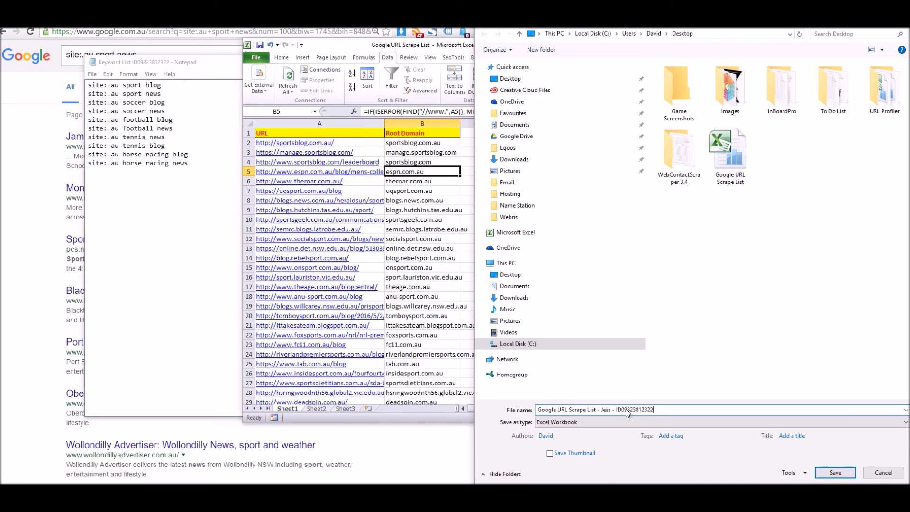
{"action": "left_click", "coordinate": [141, 59]}
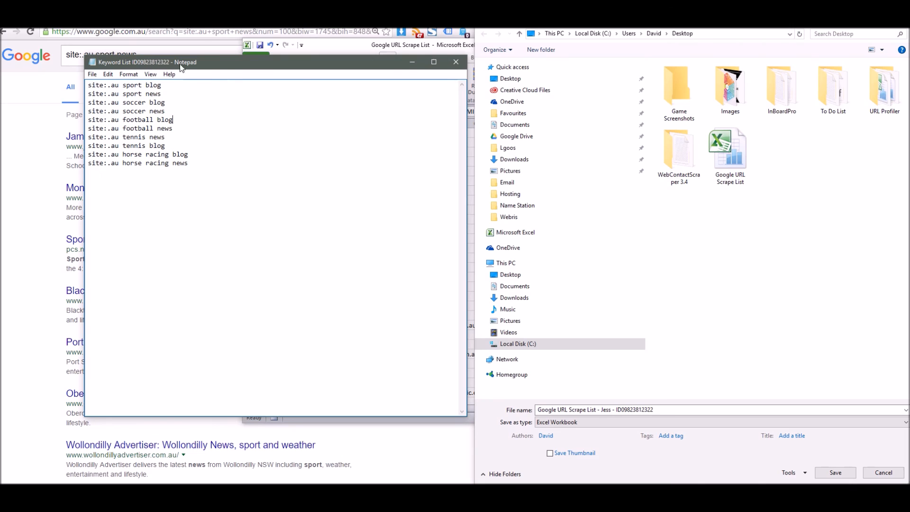
{"action": "left_click", "coordinate": [694, 412]}
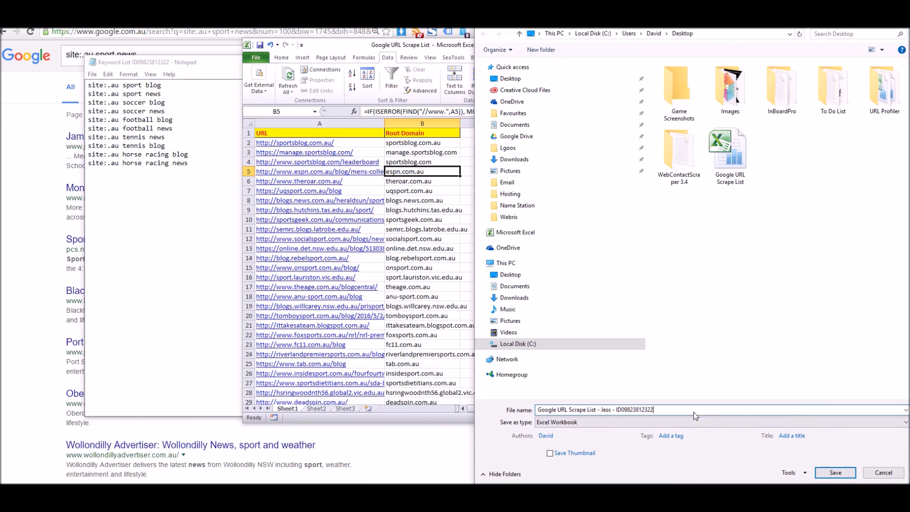
{"action": "left_click", "coordinate": [836, 472]}
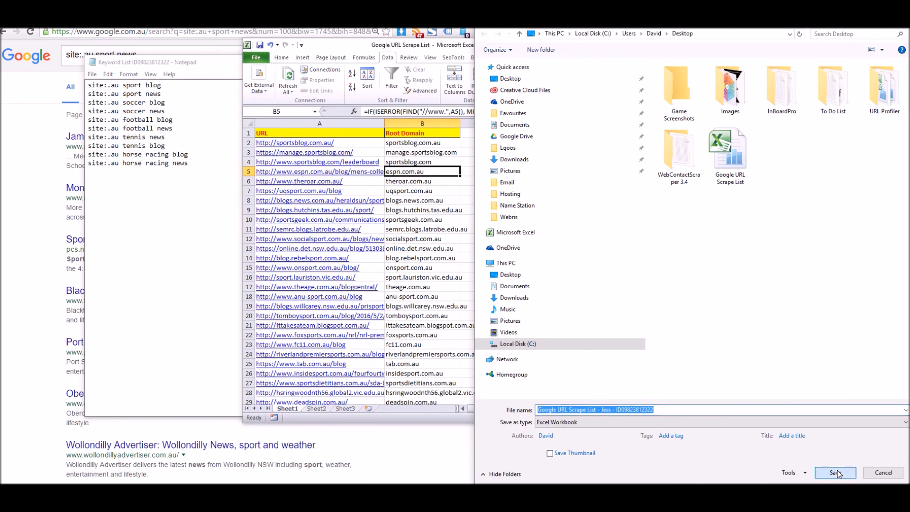